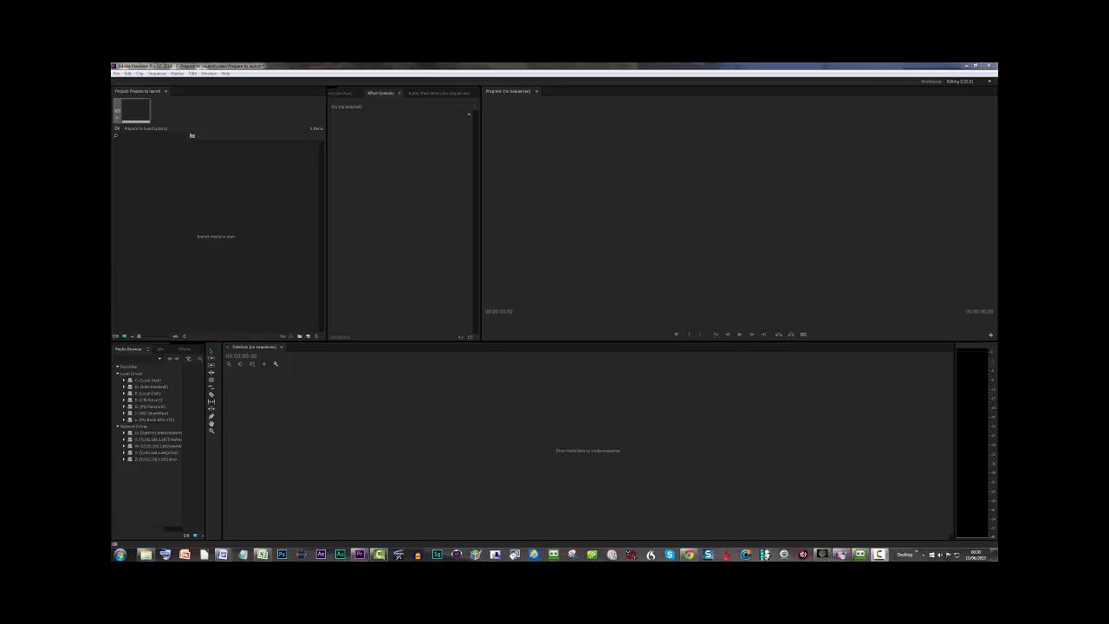
Step: Import the Epics-Academy-white-web video, Epics universe image, first-cut video and portrait drawing from the TALK 30th May folder into the project
left_click_drag(997, 155, 750, 156)
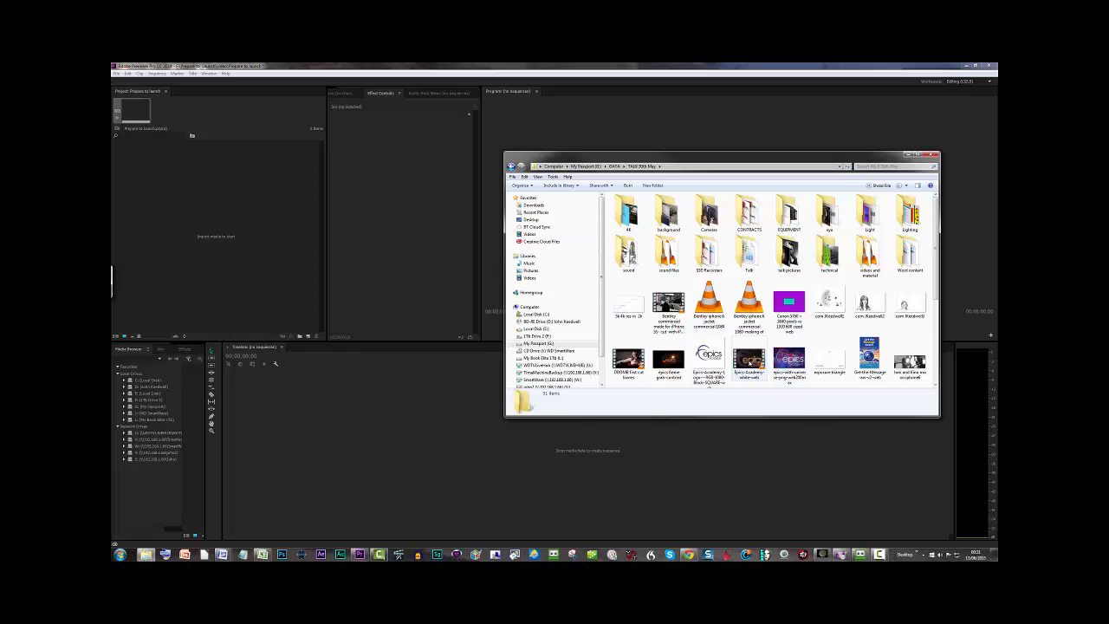
left_click_drag(750, 359, 188, 196)
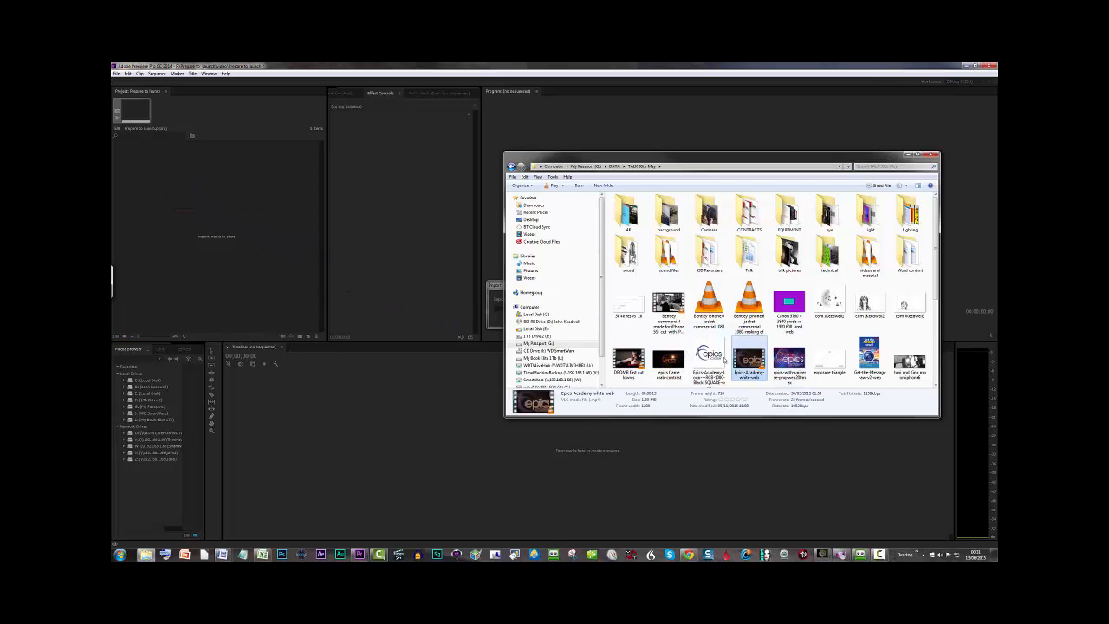
left_click_drag(495, 305, 217, 234)
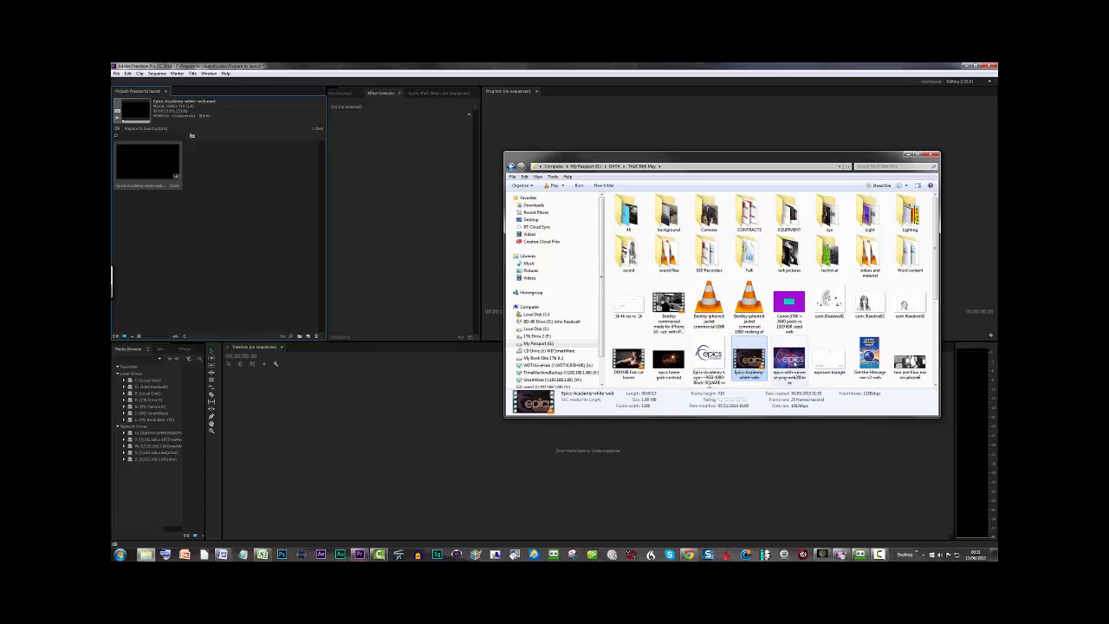
left_click_drag(790, 362, 253, 185)
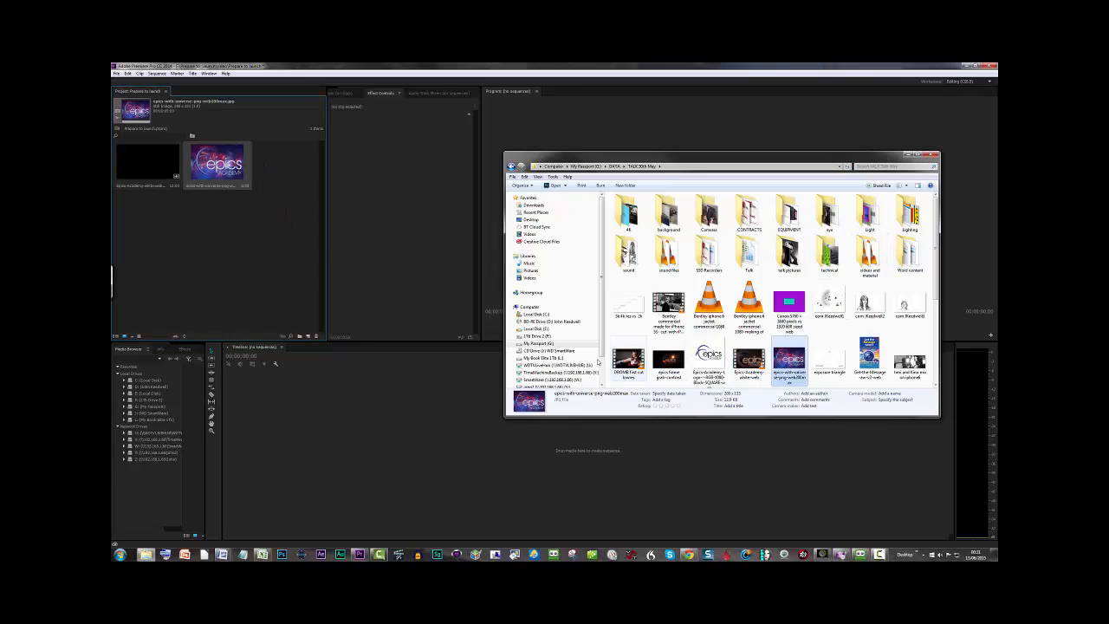
left_click_drag(631, 362, 282, 184)
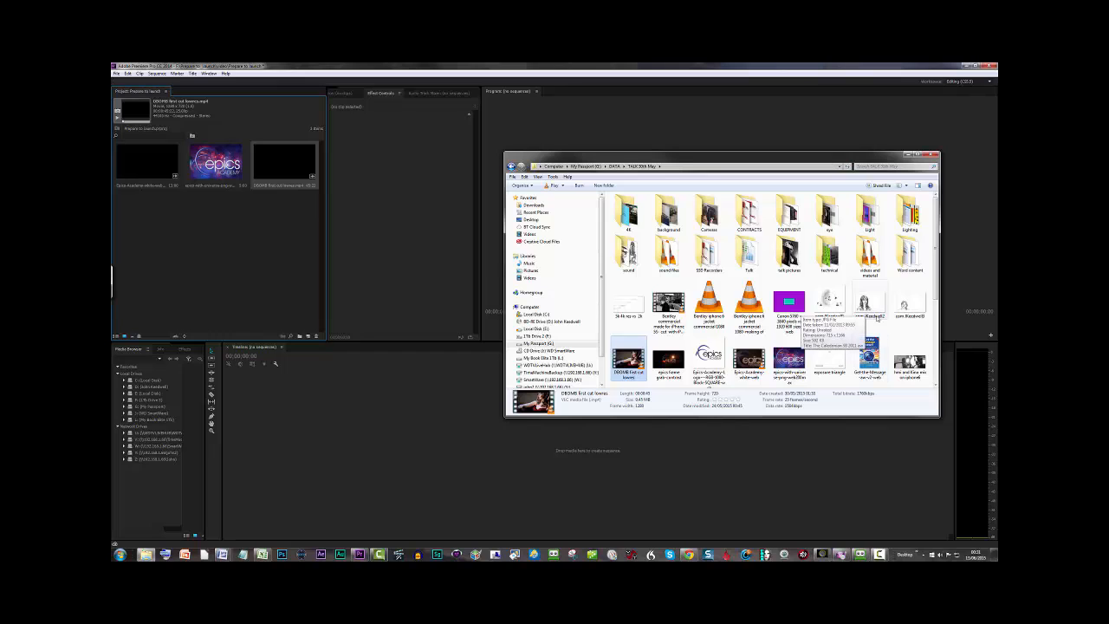
left_click_drag(871, 309, 256, 258)
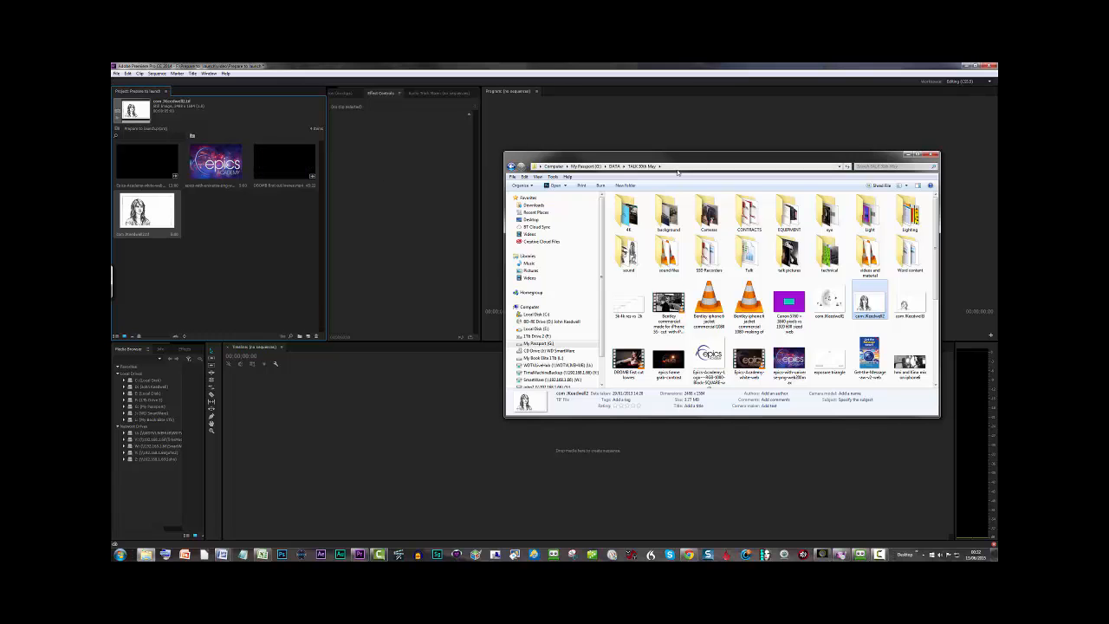
left_click_drag(678, 172, 997, 217)
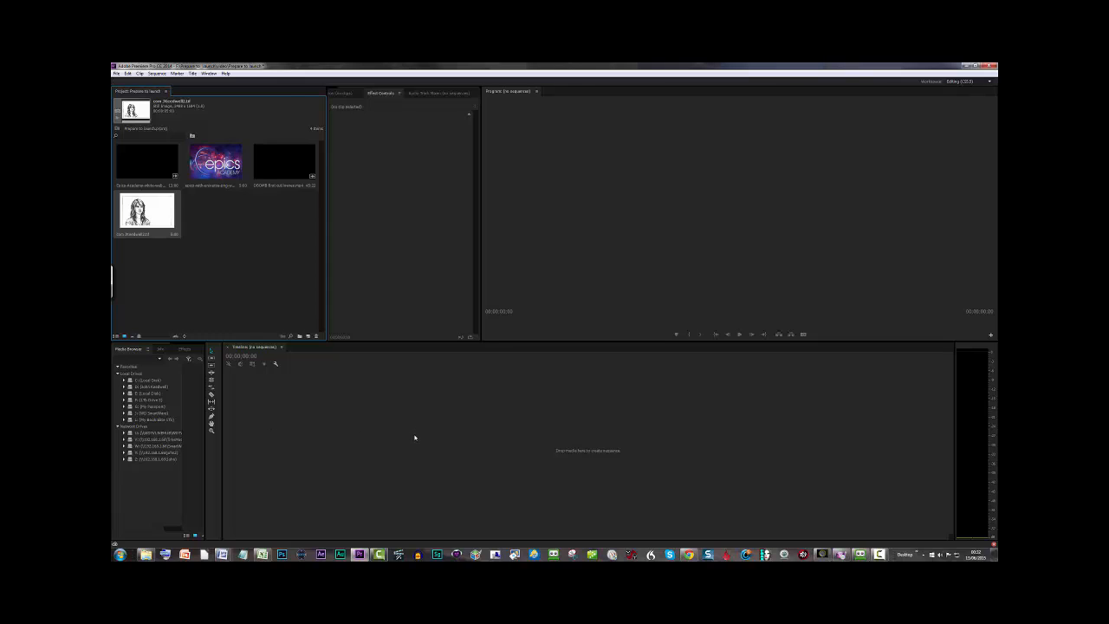
Step: Create a sequence from the Epics-Academy-white-web video and enlarge its timeline view and track height to show the thumbnail and waveform
left_click_drag(164, 175, 322, 452)
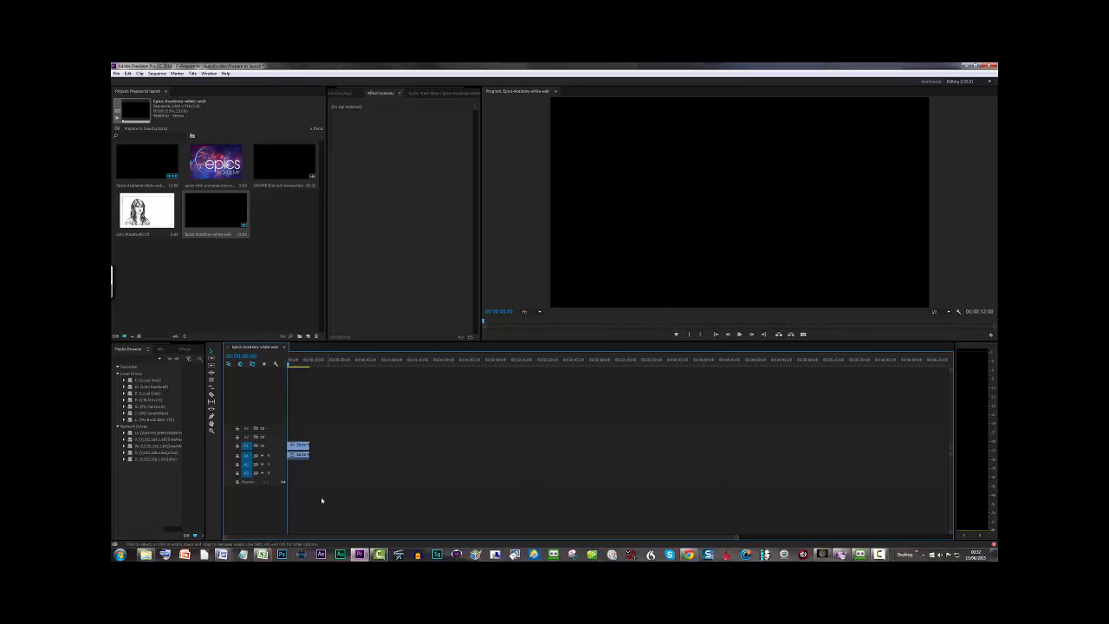
left_click_drag(735, 539, 539, 539)
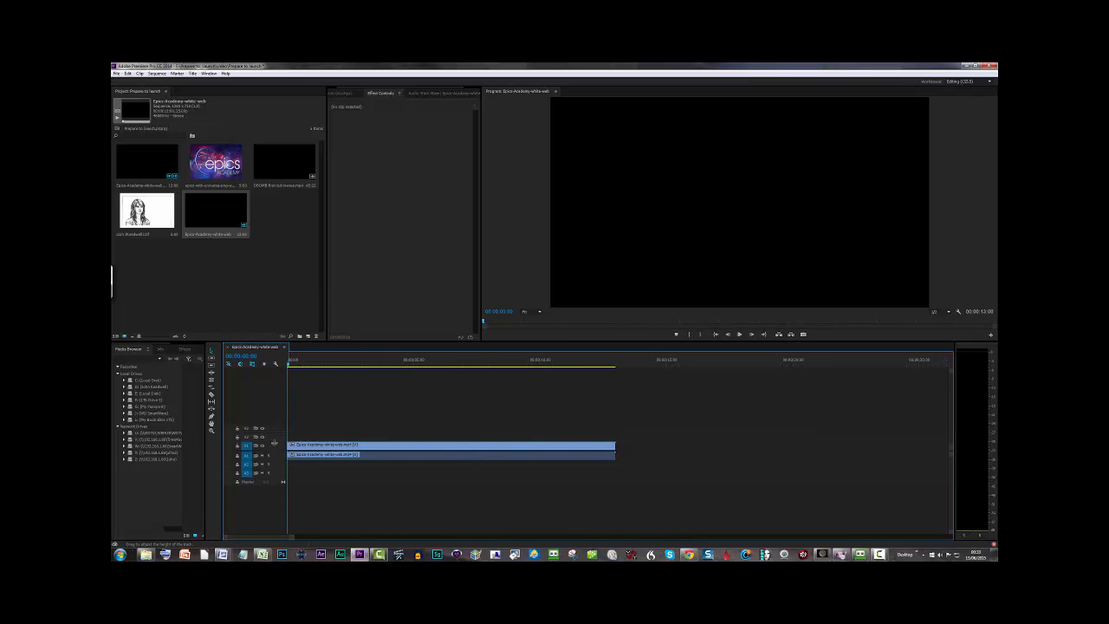
left_click_drag(274, 442, 276, 485)
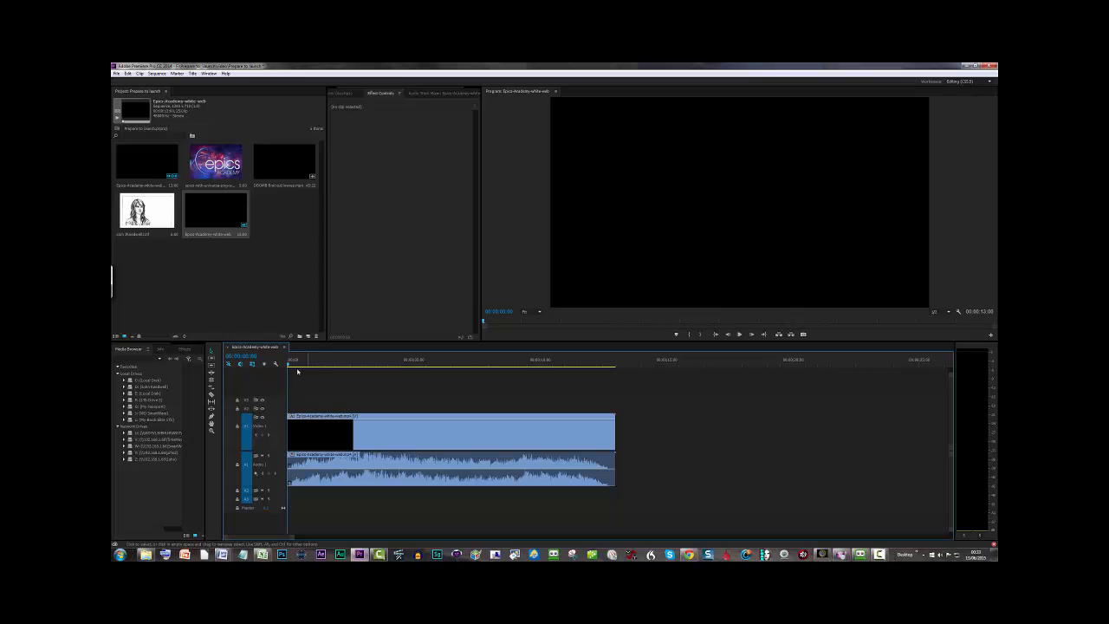
Step: Scrub and play through the Epics Academy clip to preview the logo animation
left_click_drag(288, 365, 398, 365)
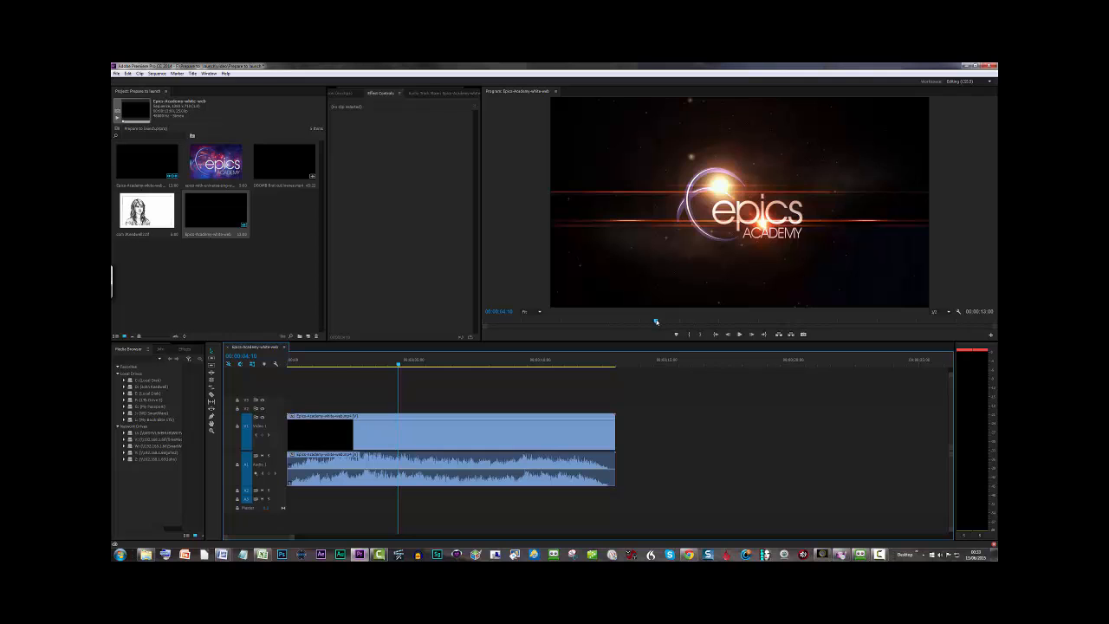
mouse_move(656, 321)
left_mouse_down()
mouse_move(880, 321)
mouse_move(676, 321)
left_mouse_up()
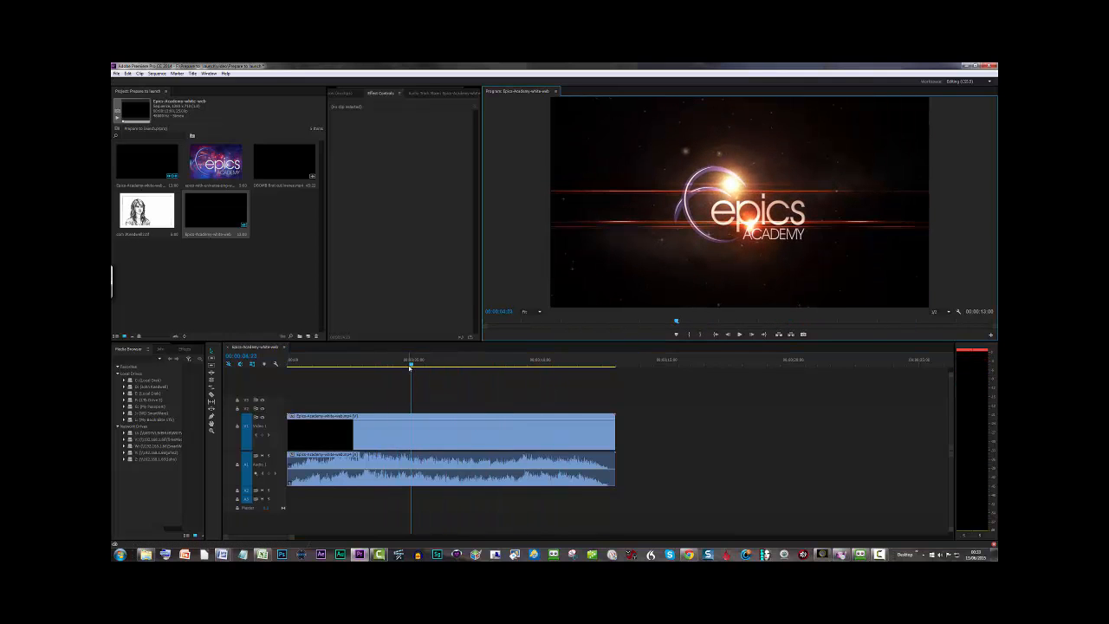
left_click_drag(411, 364, 589, 364)
left_click_drag(513, 370, 349, 364)
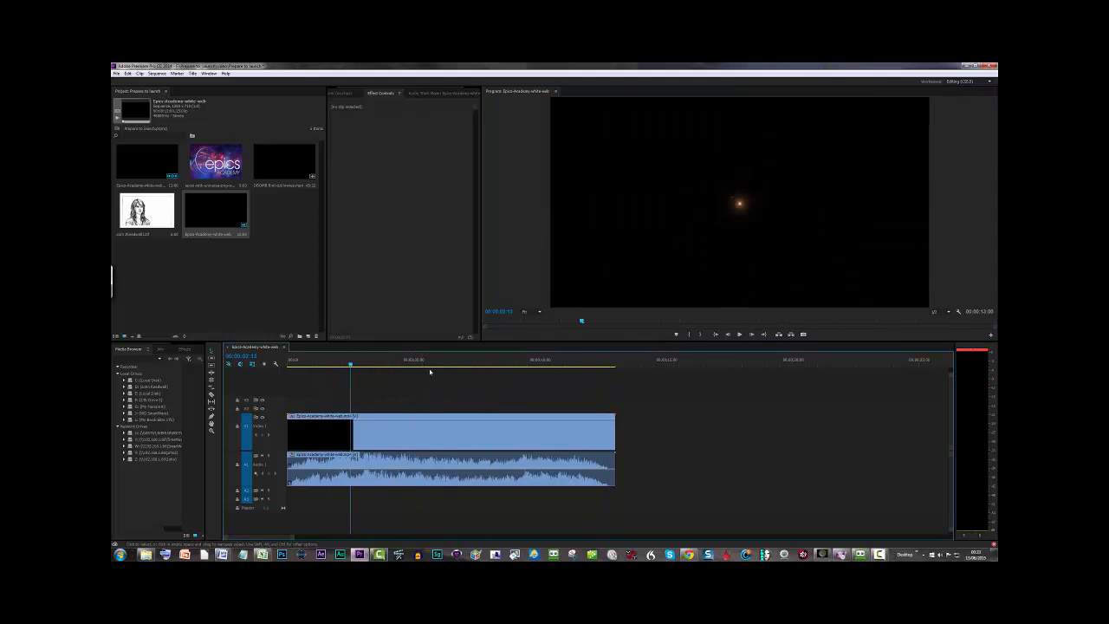
key("space")
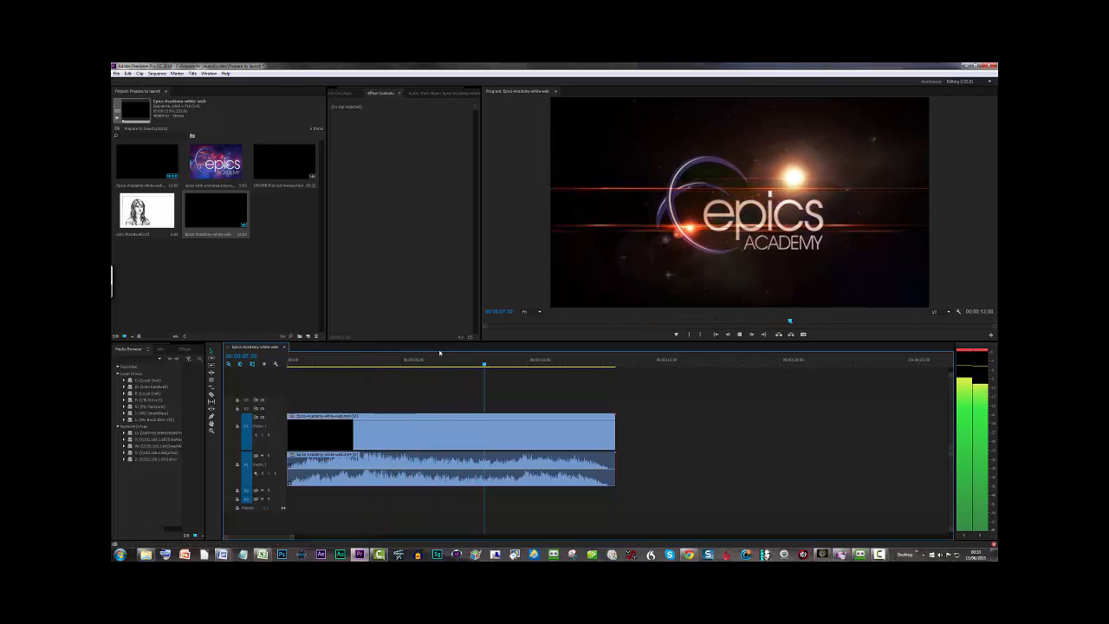
key("space")
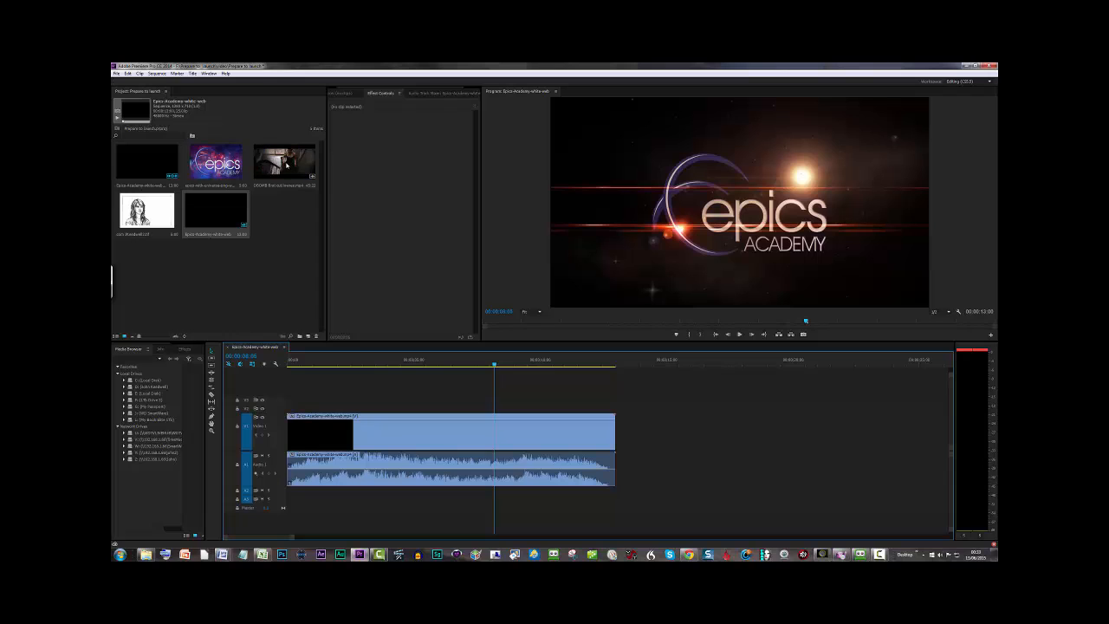
Step: Append the first-cut video directly after the Epics Academy clip on Video 1 and Audio 1
left_click(297, 171)
left_click_drag(346, 268, 578, 451)
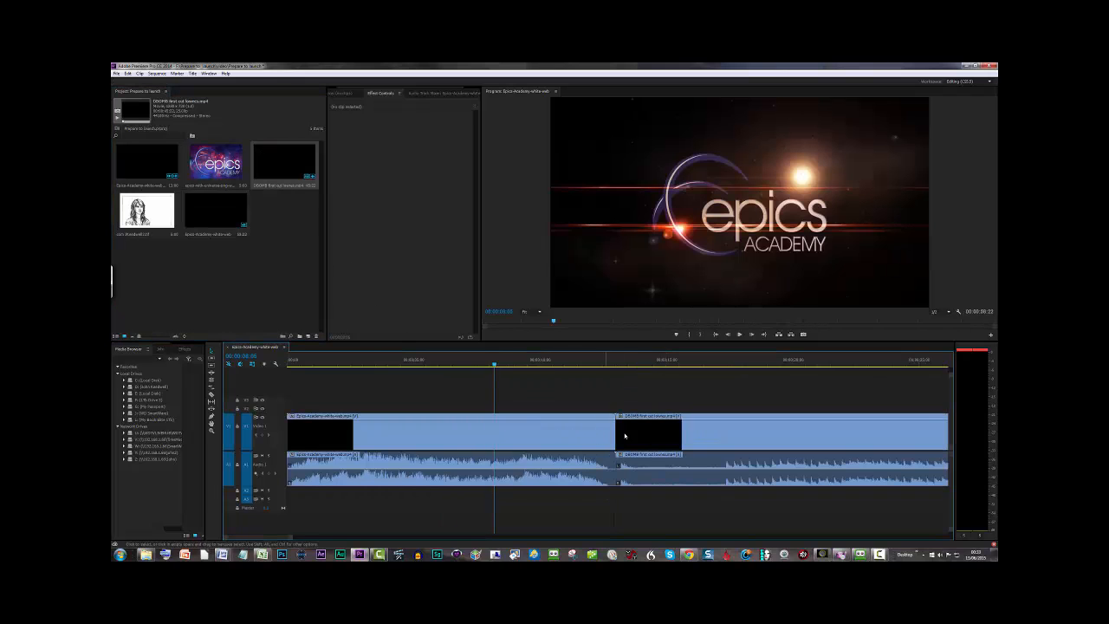
left_click_drag(499, 367, 526, 409)
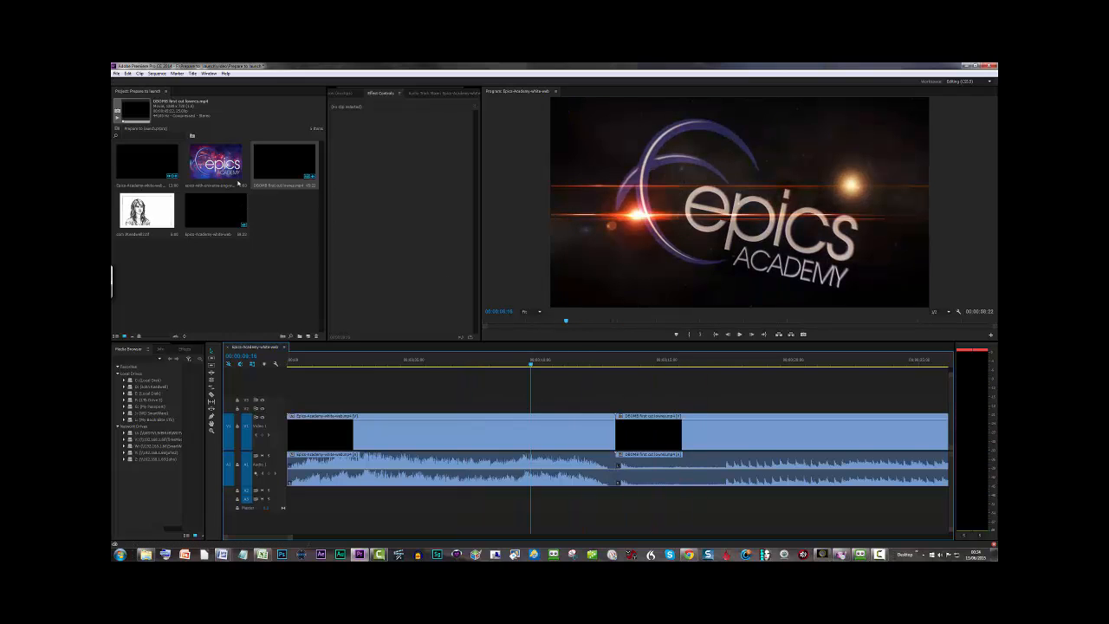
Step: Place the Epics universe image on Video 2 from about 11 seconds, overlapping the join between the clips, and heighten its track
left_click_drag(217, 164, 577, 411)
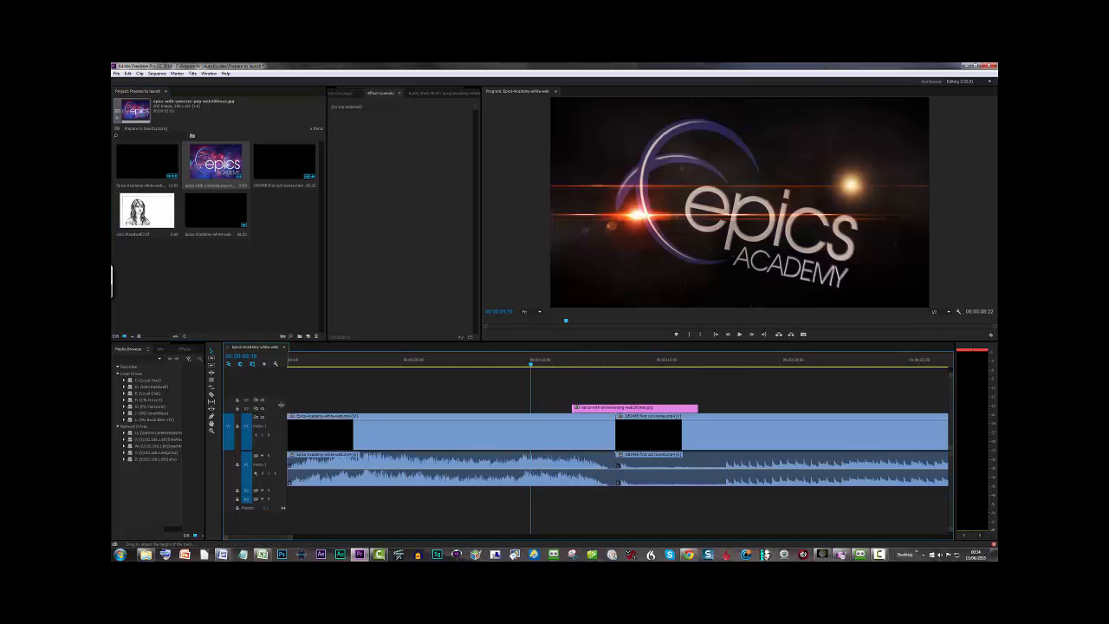
left_click_drag(278, 386, 279, 363)
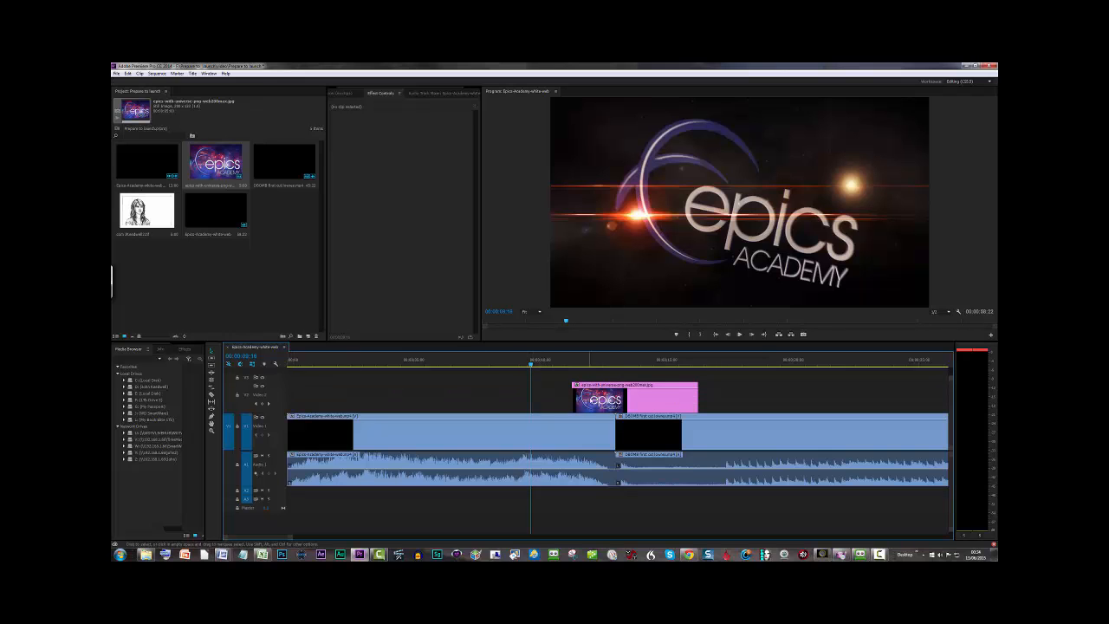
Step: Play across the Video 2 image, try a longer duration, and trim its end to just past 15 seconds
key("space")
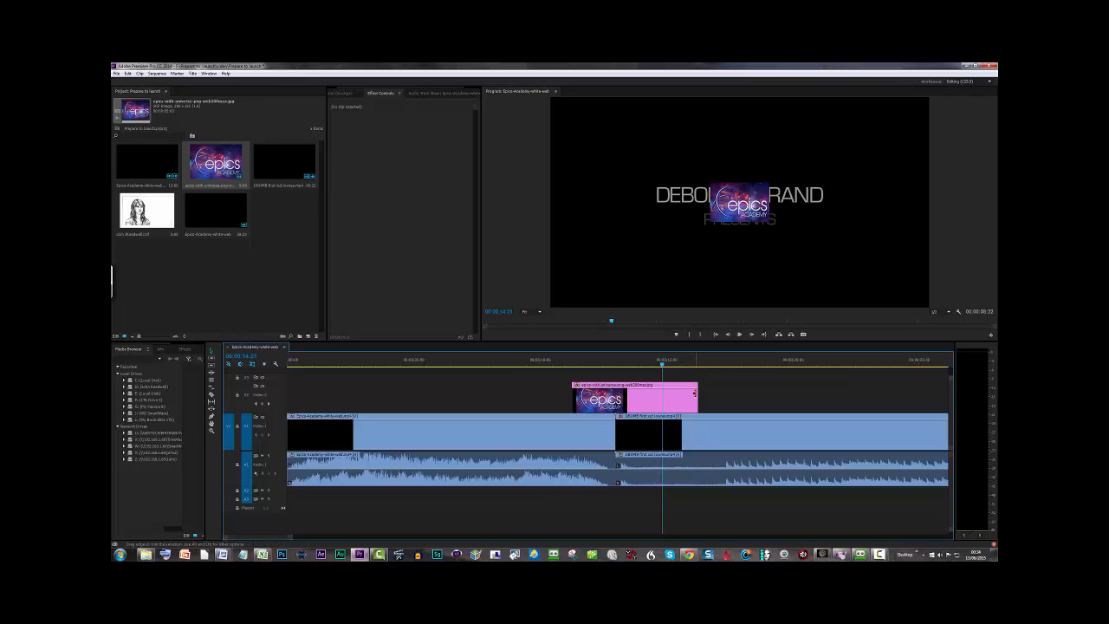
left_click_drag(695, 396, 868, 394)
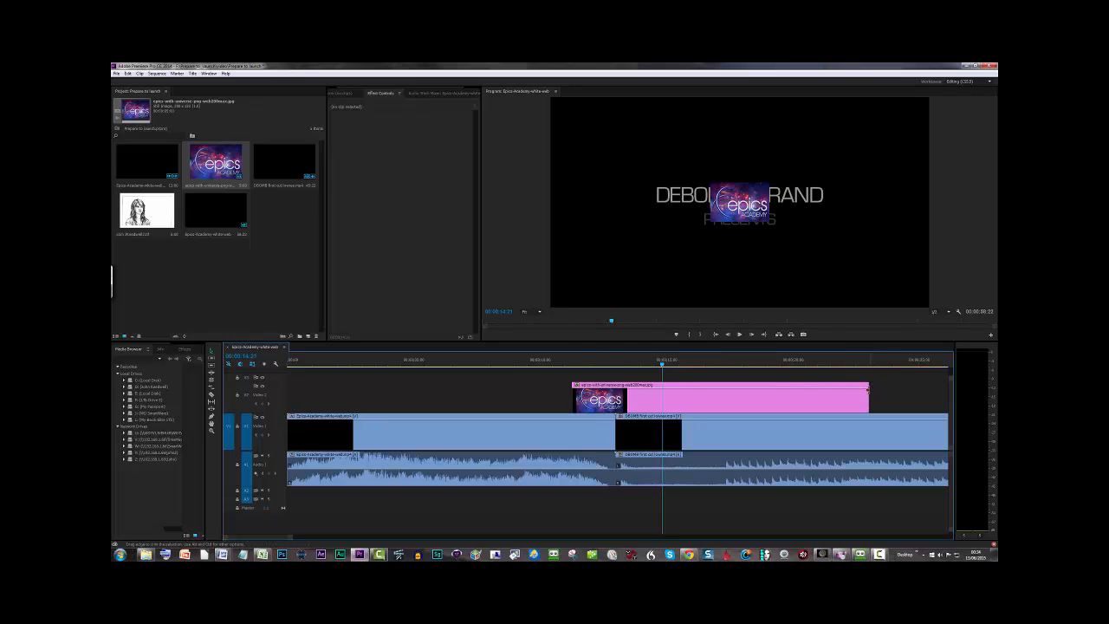
left_click_drag(868, 393, 674, 396)
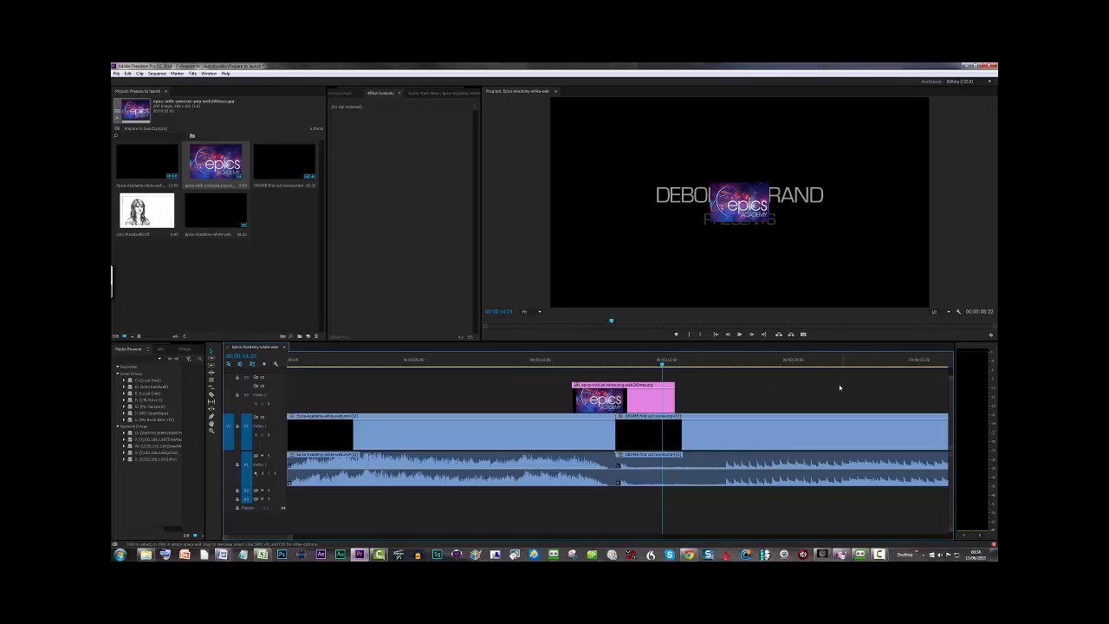
Step: Scrub from before the Video 2 image into the first-cut footage to examine how the overlay covers Video 1
left_click_drag(663, 365, 534, 365)
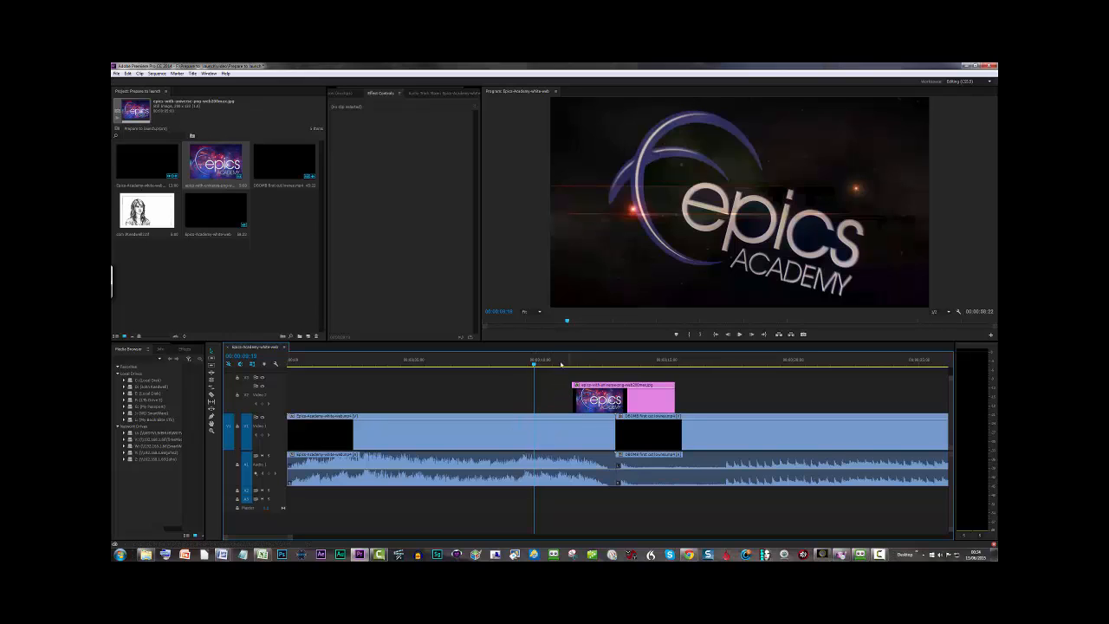
left_click_drag(534, 365, 585, 370)
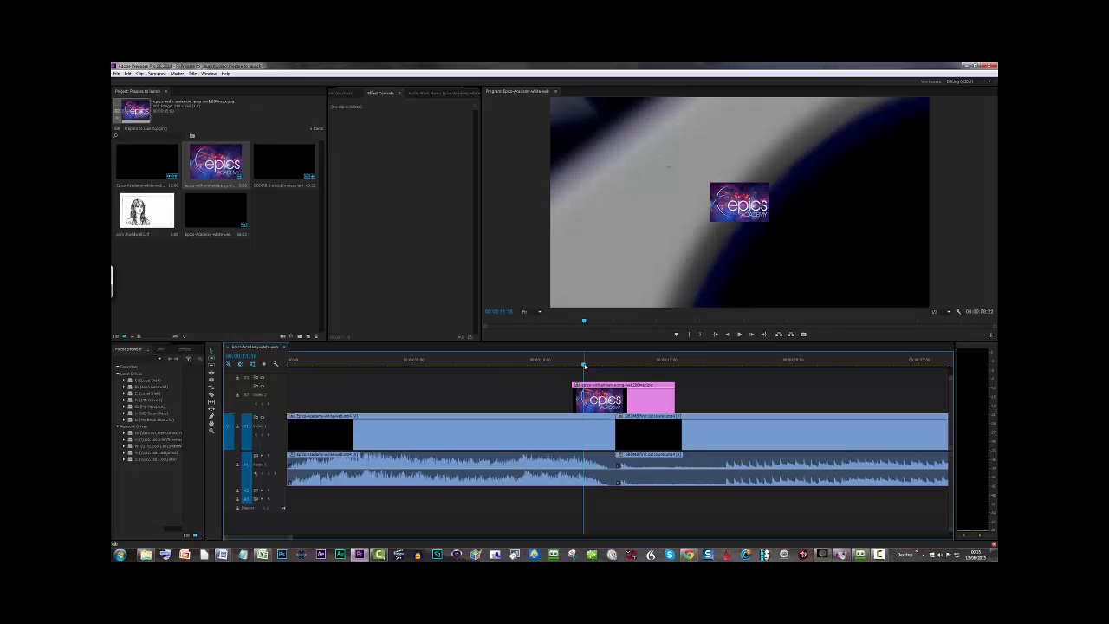
left_click_drag(583, 366, 862, 372)
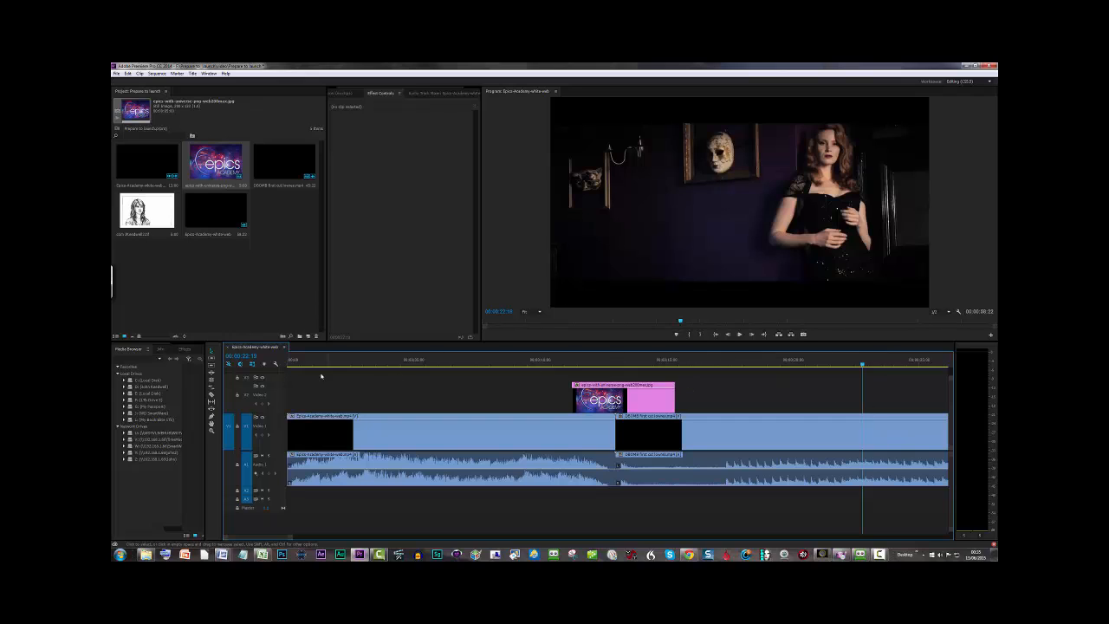
Step: Reduce the Video 2 track height and place the portrait drawing on Video 3 from about 9 seconds, overlapping the Epics image
left_click_drag(273, 382, 277, 385)
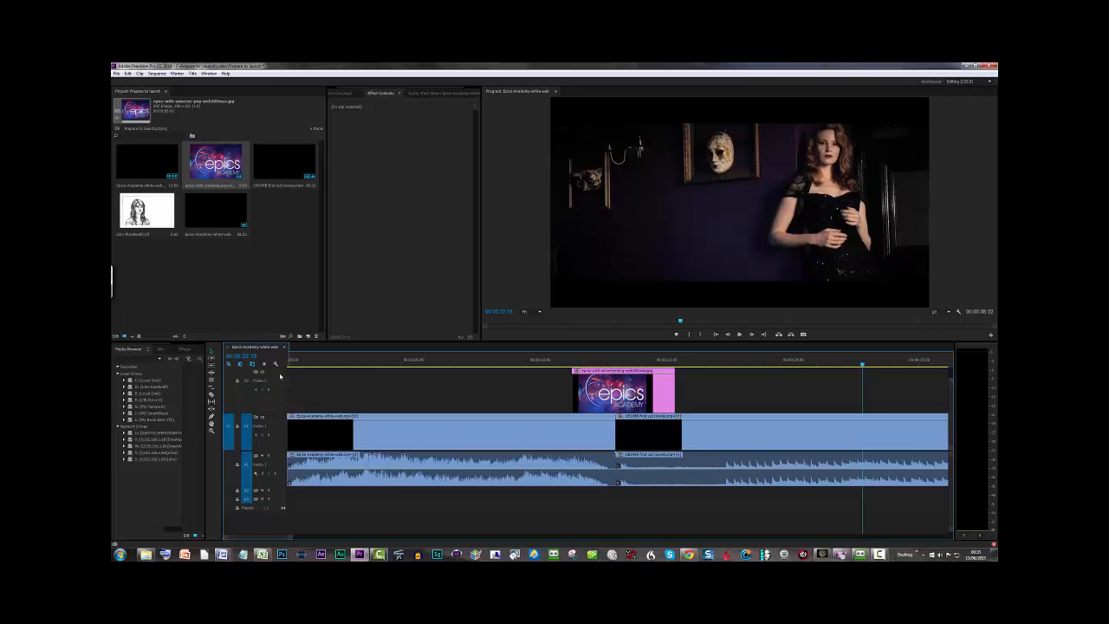
left_click_drag(276, 391, 275, 413)
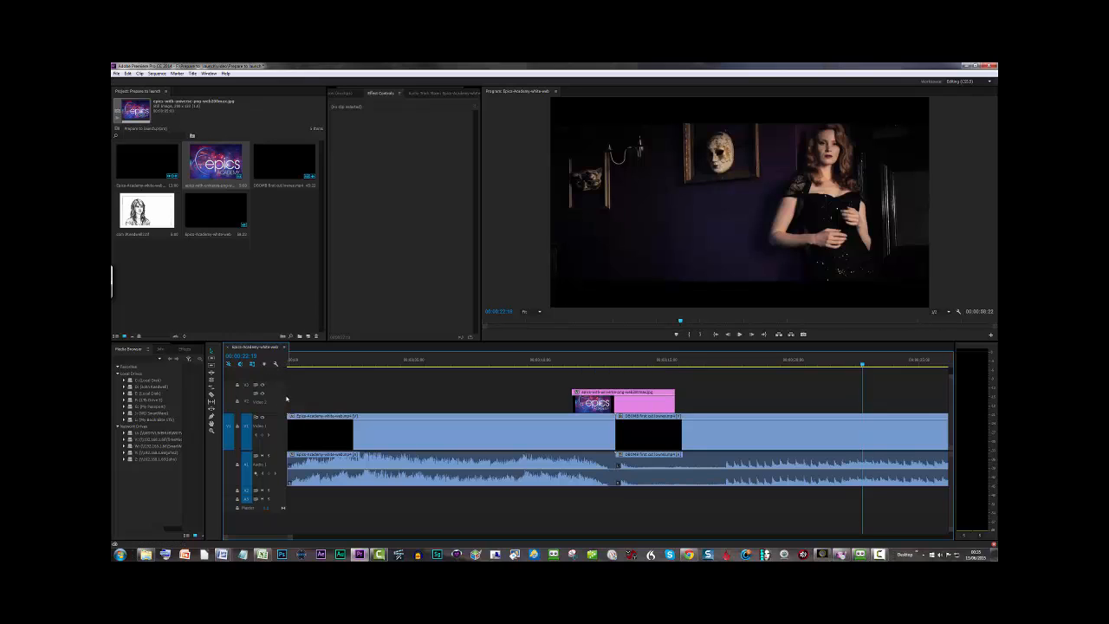
left_click_drag(147, 210, 512, 382)
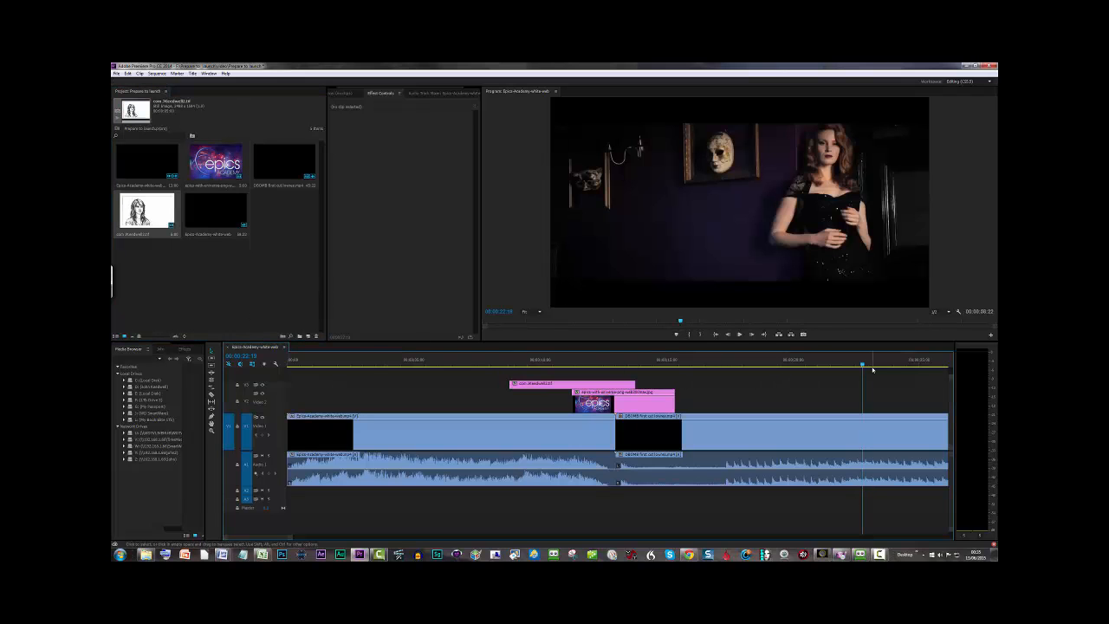
Step: Scrub across the portrait drawing and Epics image to examine how the stacked video tracks display
left_click(514, 362)
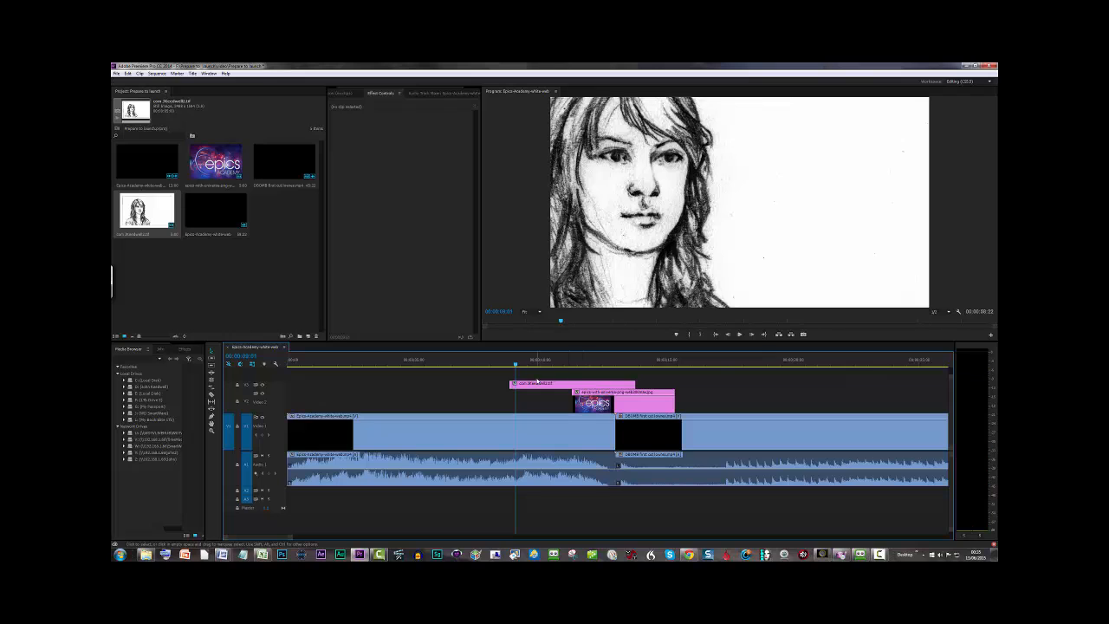
left_click_drag(516, 363, 562, 364)
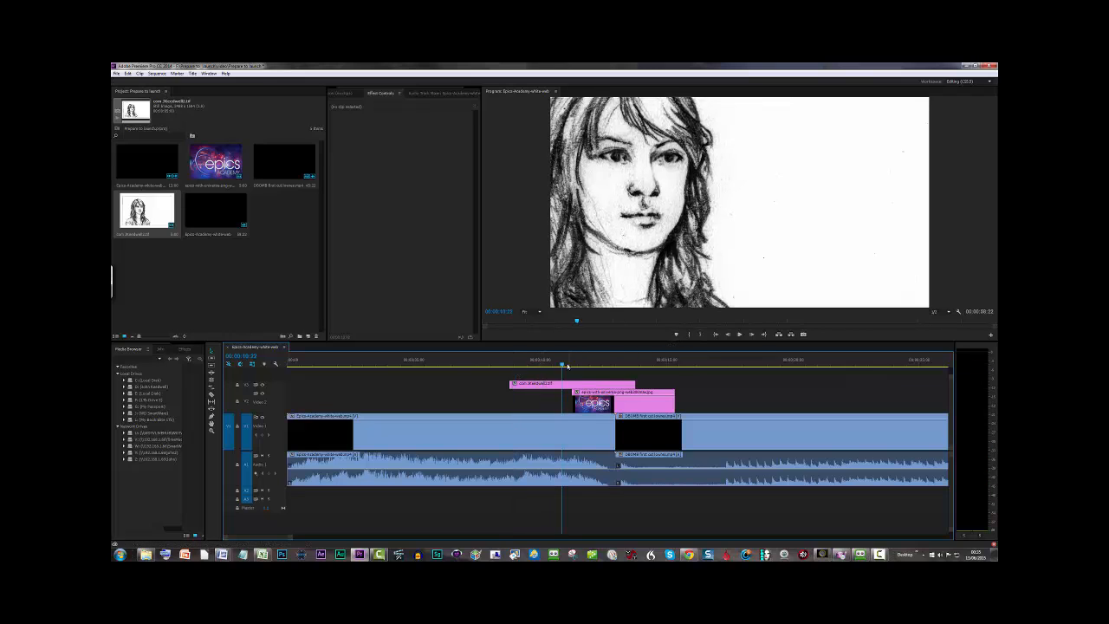
left_click_drag(561, 365, 647, 364)
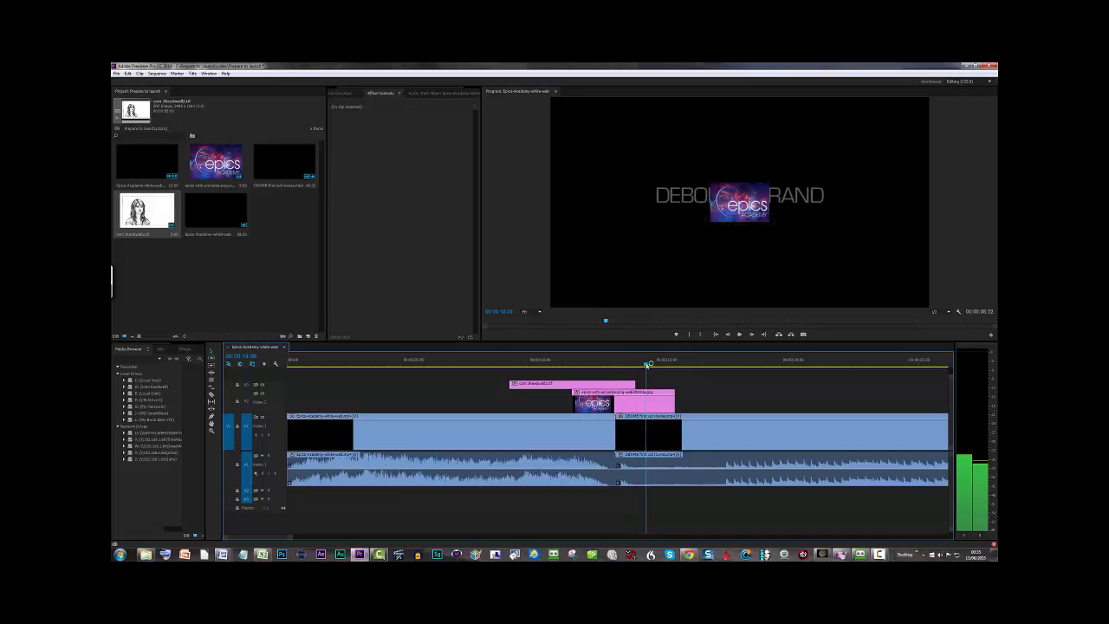
Step: Split the first-cut clip with the Razor tool at the bar shot, about 19 seconds into the sequence
left_click(767, 368)
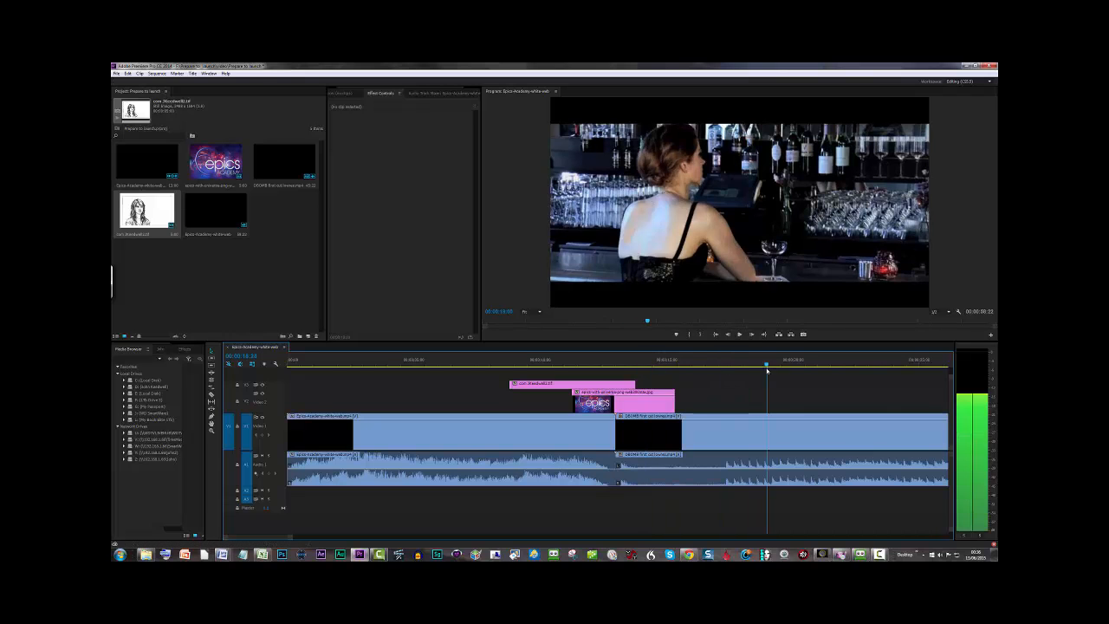
left_click_drag(767, 370, 765, 370)
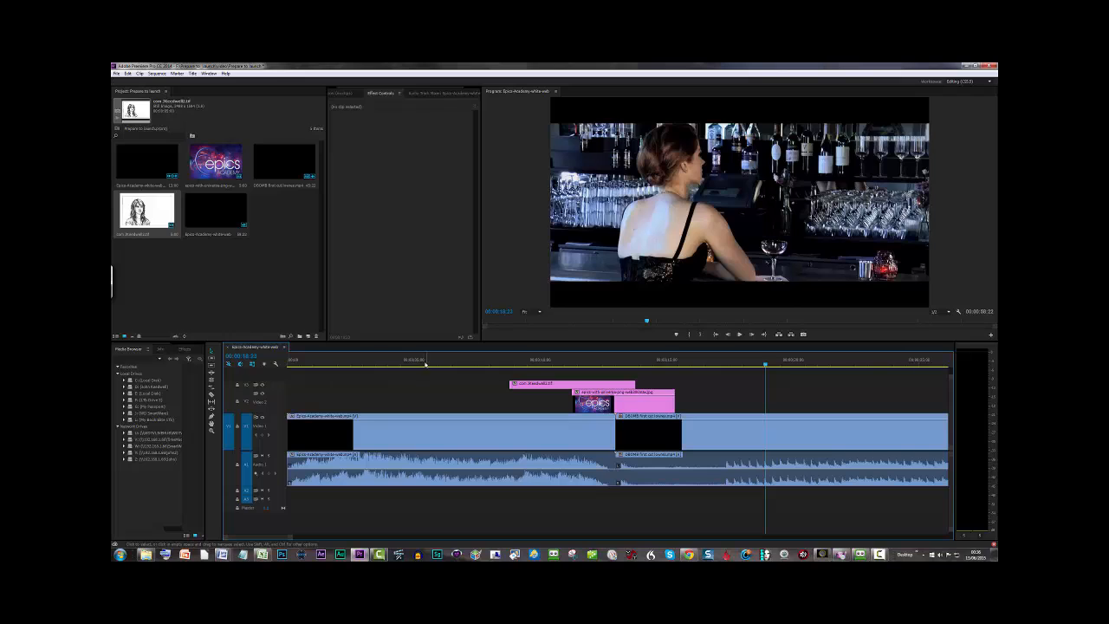
left_click(212, 396)
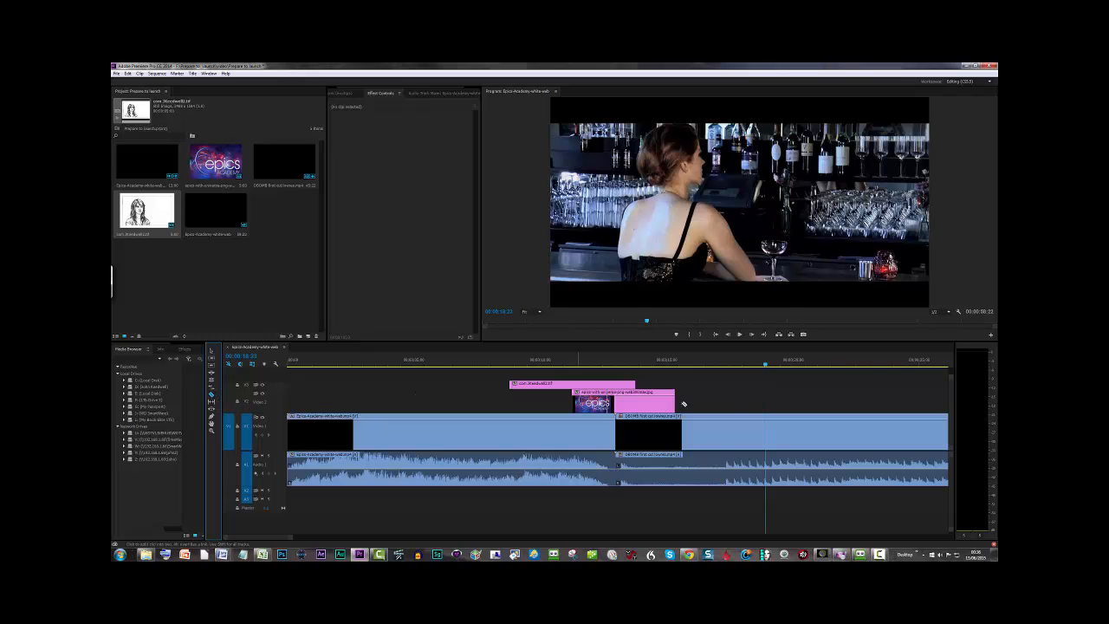
left_click(766, 432)
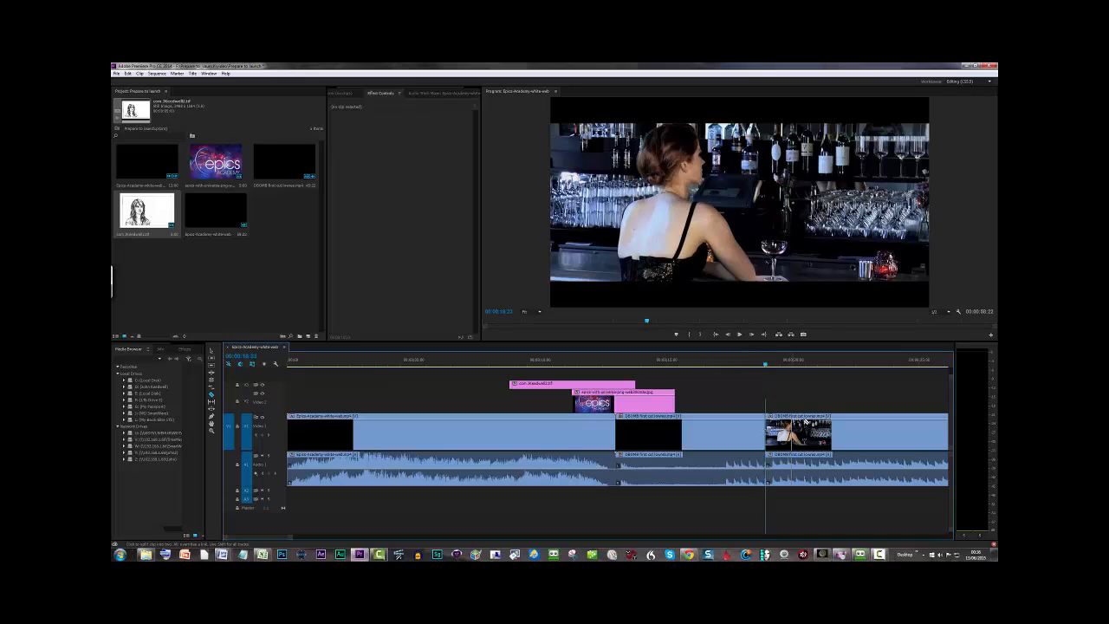
Step: Shift the bar-shot section about 2 seconds later with the Selection tool and place the portrait drawing on Video 2 over the opened gap
left_click(211, 352)
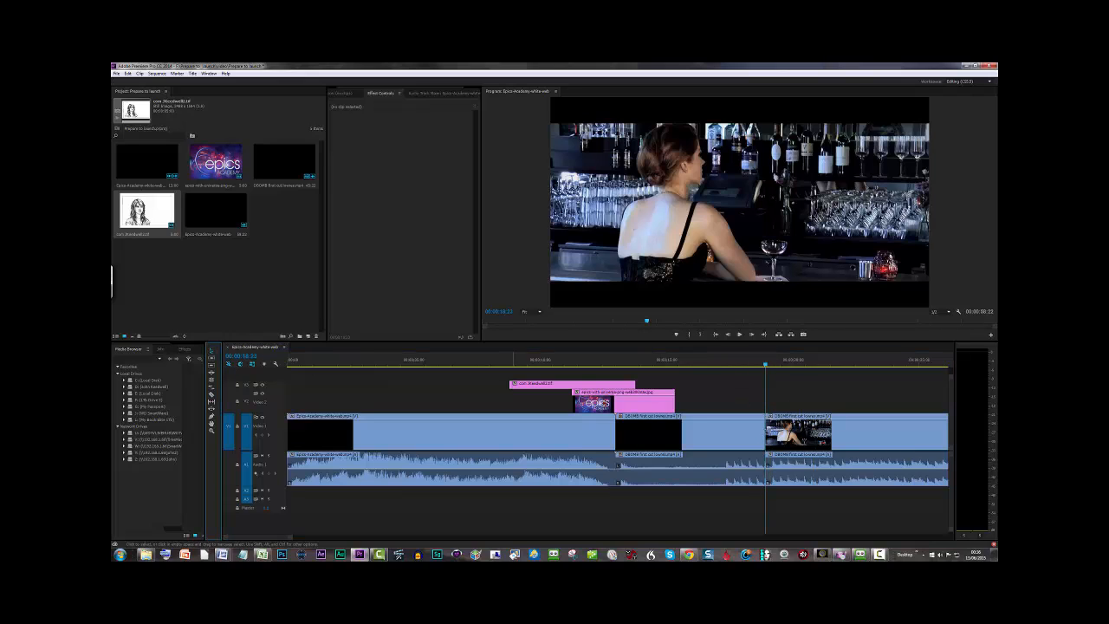
left_click_drag(862, 433, 908, 433)
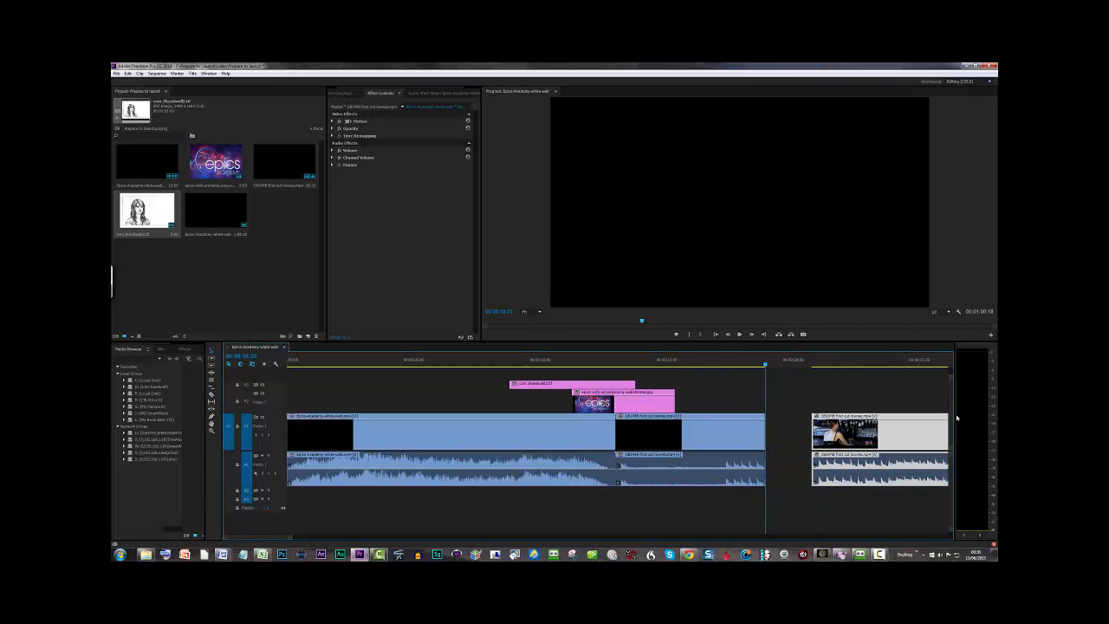
mouse_move(608, 387)
left_mouse_down()
mouse_move(810, 388)
mouse_move(809, 401)
mouse_move(766, 401)
mouse_move(785, 434)
mouse_move(799, 404)
left_mouse_up()
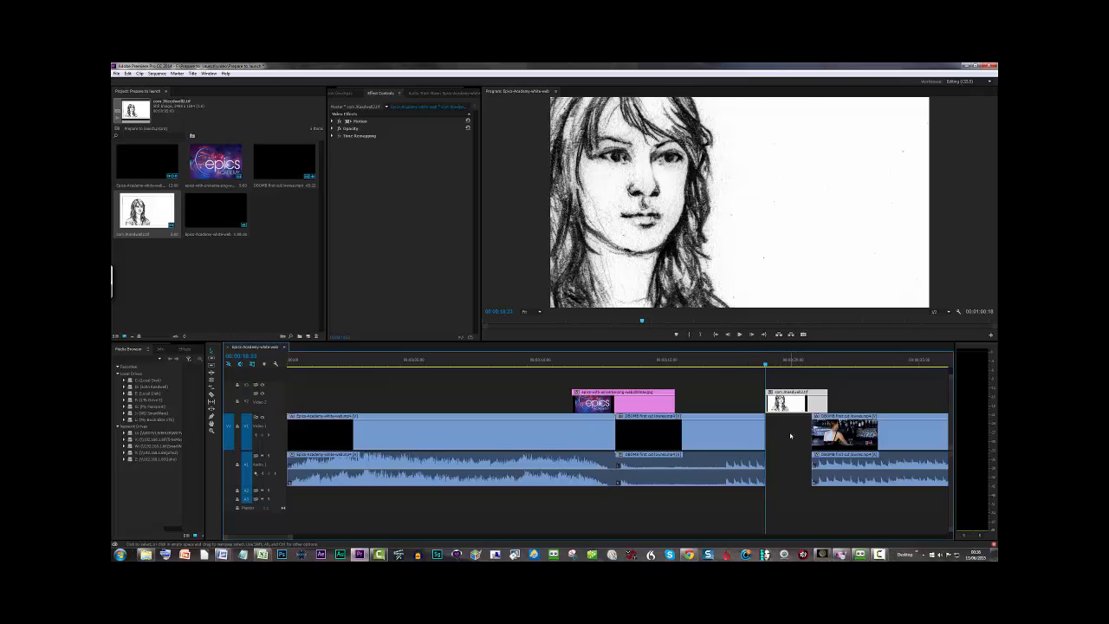
left_click(790, 435)
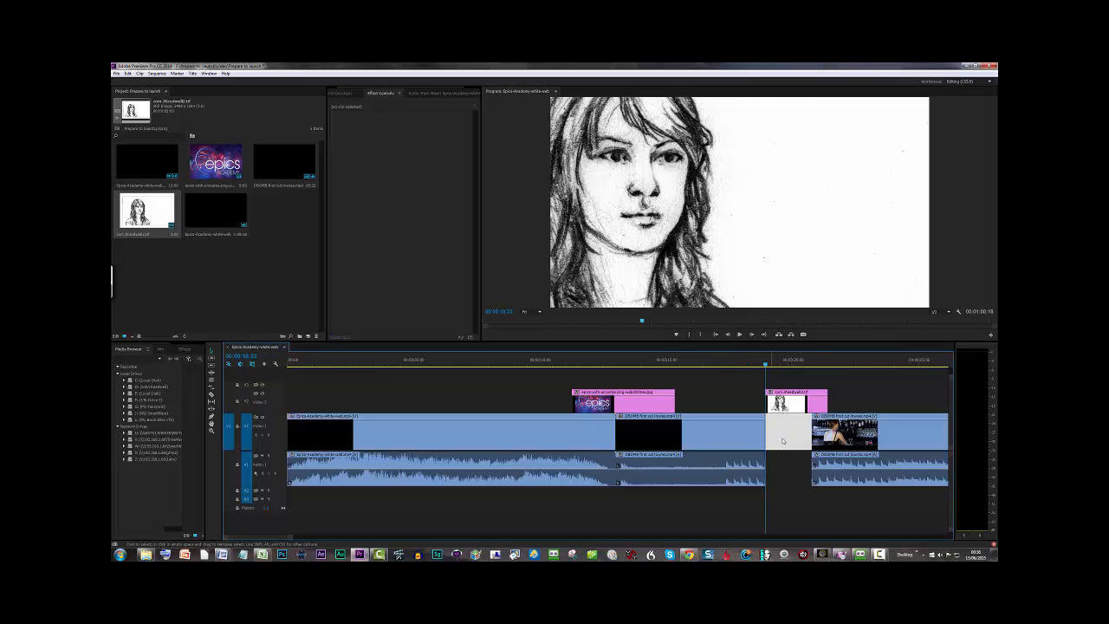
Step: Delete the first-cut section before the bar shot and move the bar-shot clip back to start at about 14 seconds
left_click(719, 435)
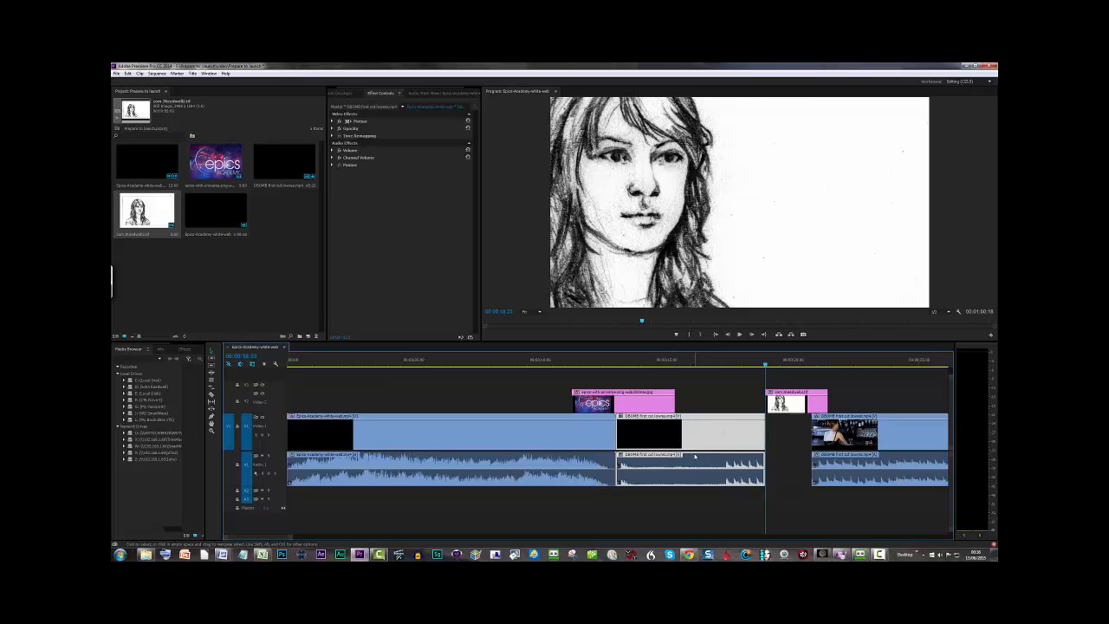
key("Delete")
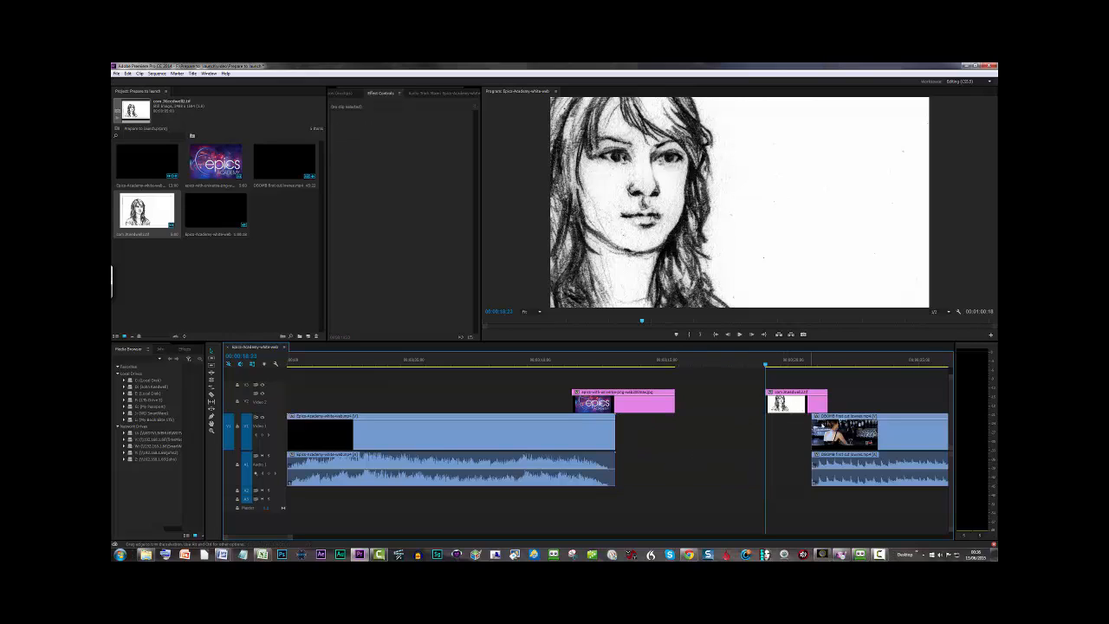
left_click_drag(859, 421, 714, 425)
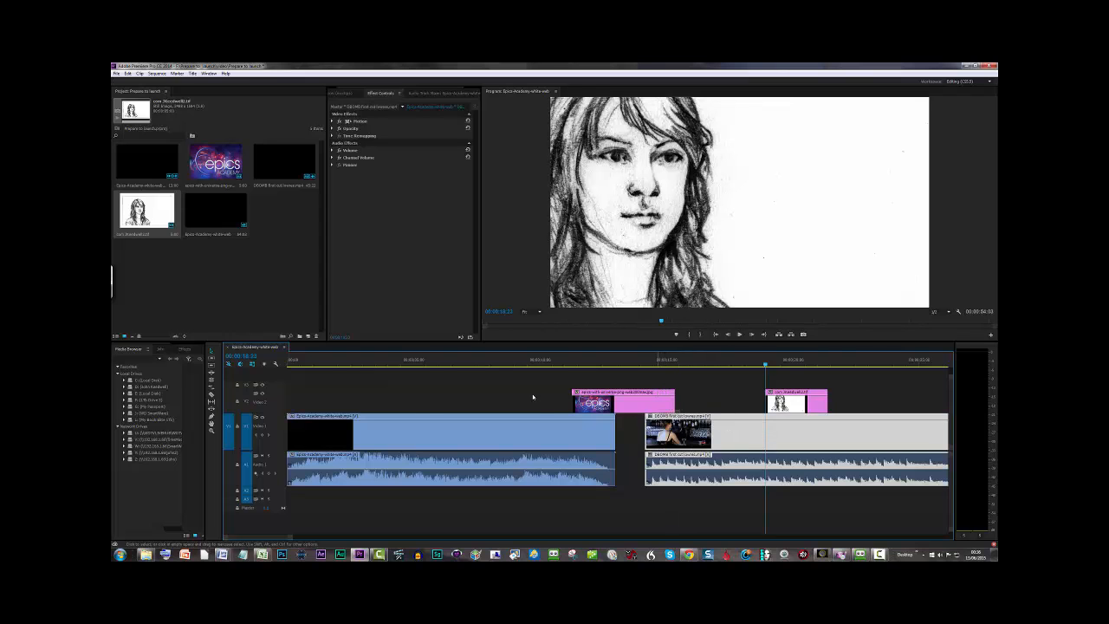
Step: Move the Epics image on Video 2 back to about 5 seconds and scrub across the gap between the Video 1 clips
left_click_drag(660, 392, 500, 398)
left_click(553, 362)
left_click_drag(554, 364, 684, 370)
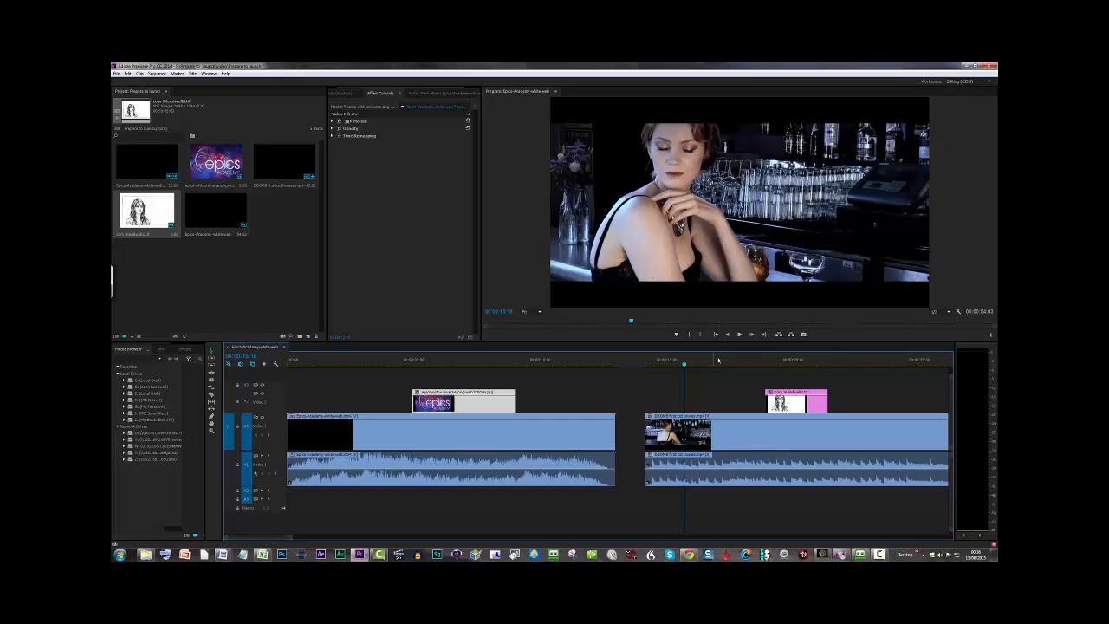
left_click_drag(665, 368, 631, 375)
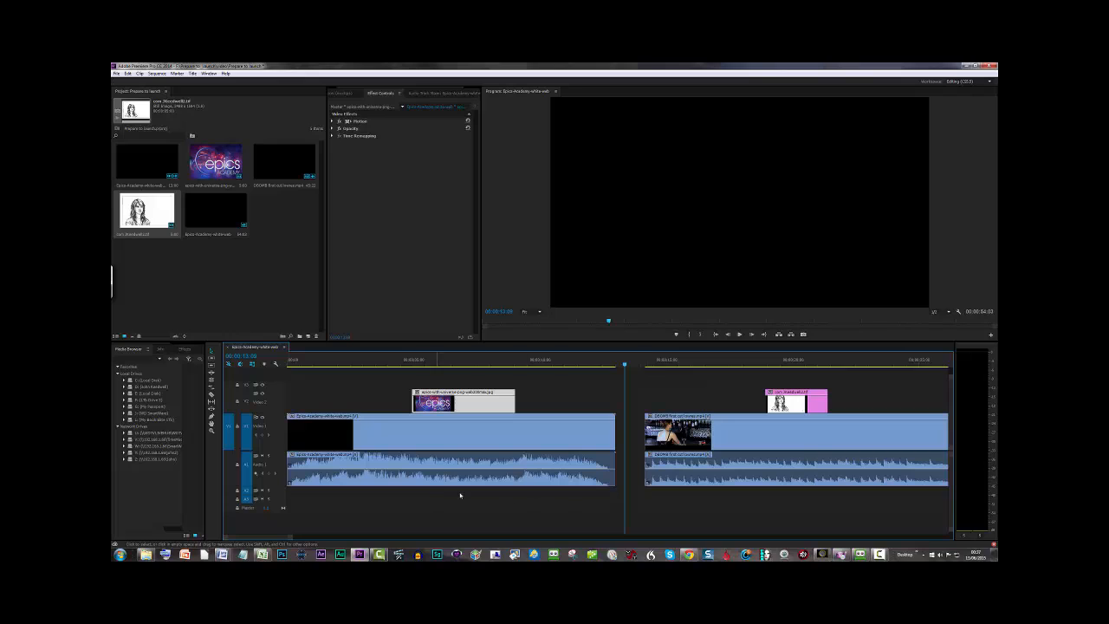
Step: Ripple Delete the gap between the intro clip and the bar-shot clip on Video 1
left_click(639, 437)
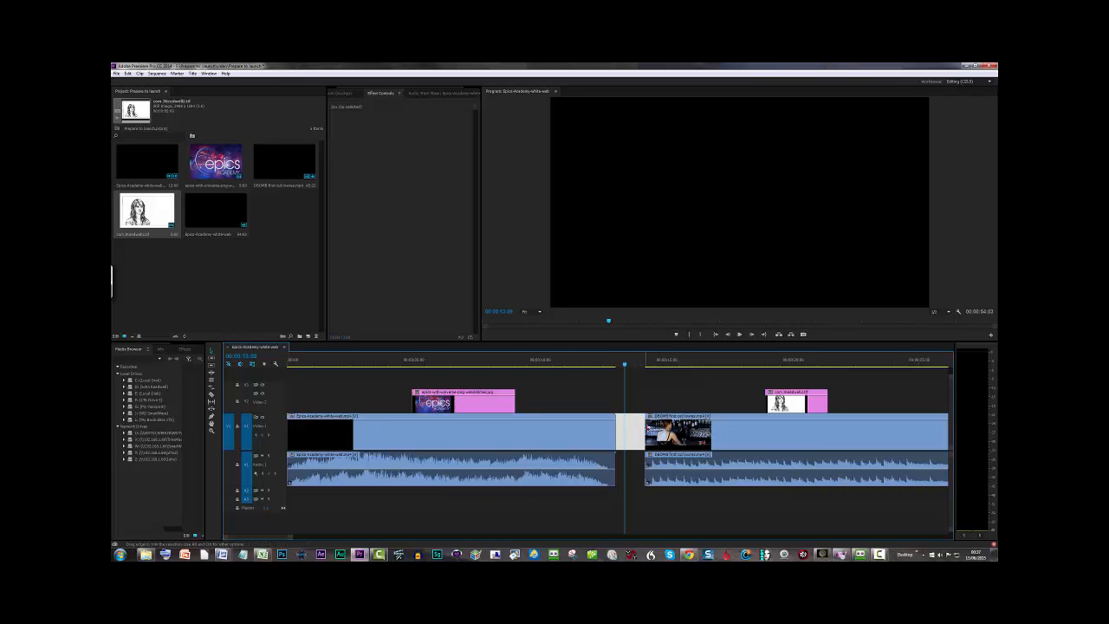
right_click(636, 439)
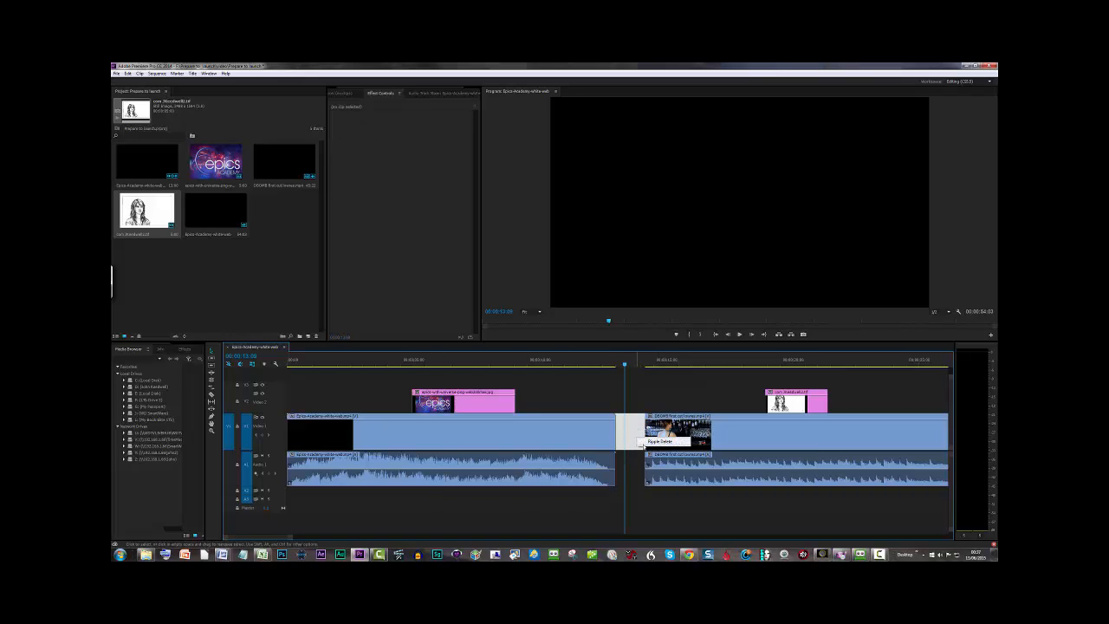
left_click(659, 441)
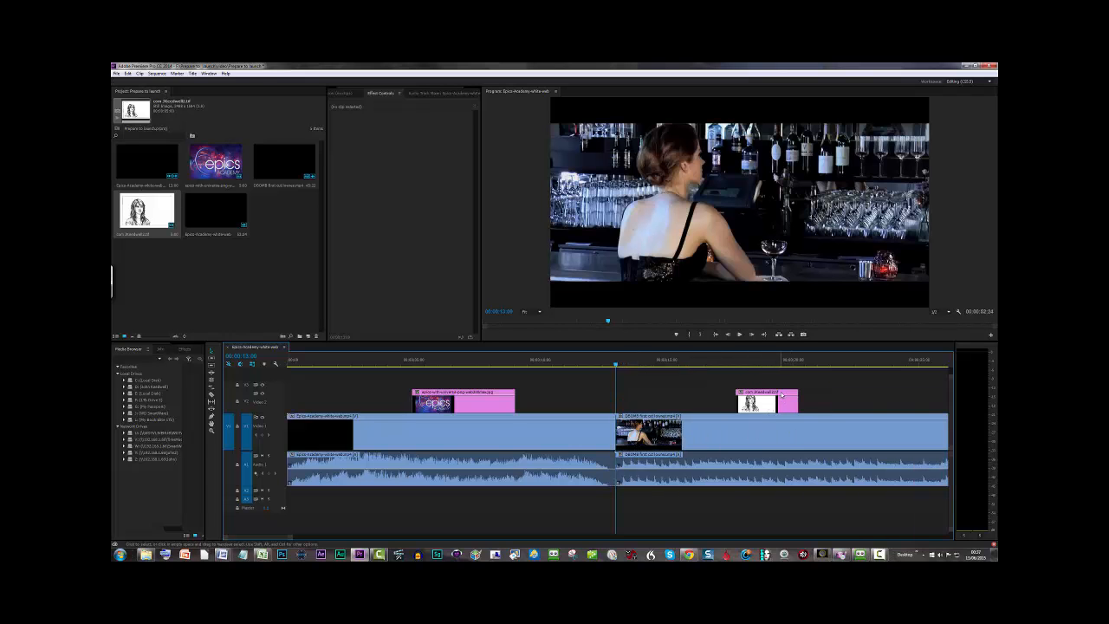
Step: Place the portrait drawing on Video 3 at the bar-shot clip's start and move the Epics image to about 10 seconds, overlapping it
mouse_move(778, 401)
left_mouse_down()
mouse_move(592, 401)
mouse_move(661, 384)
left_mouse_up()
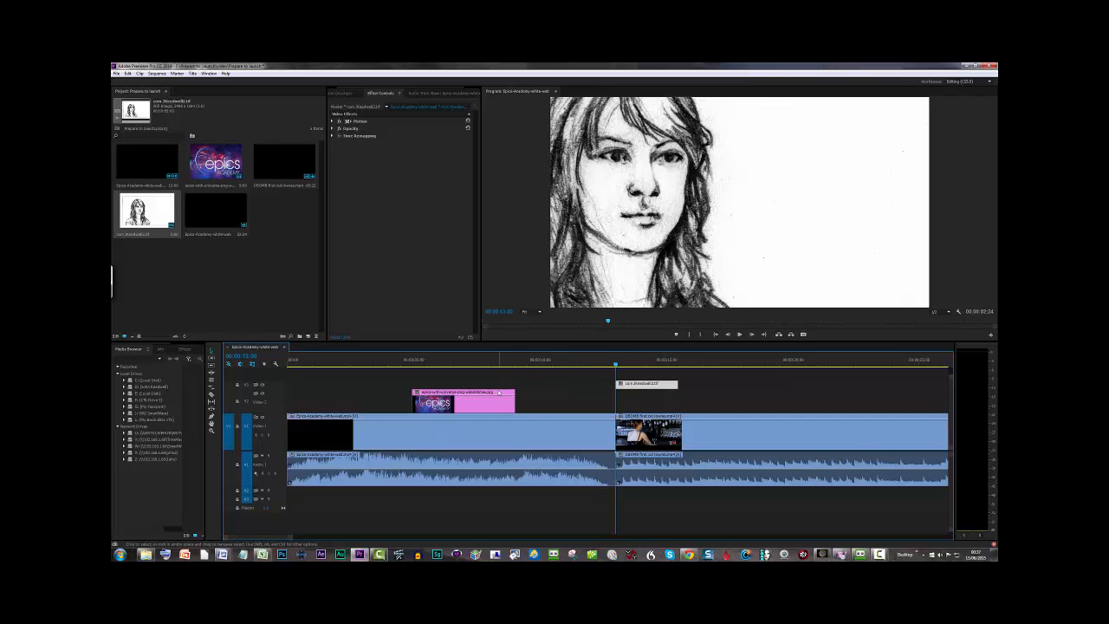
left_click_drag(498, 393, 616, 395)
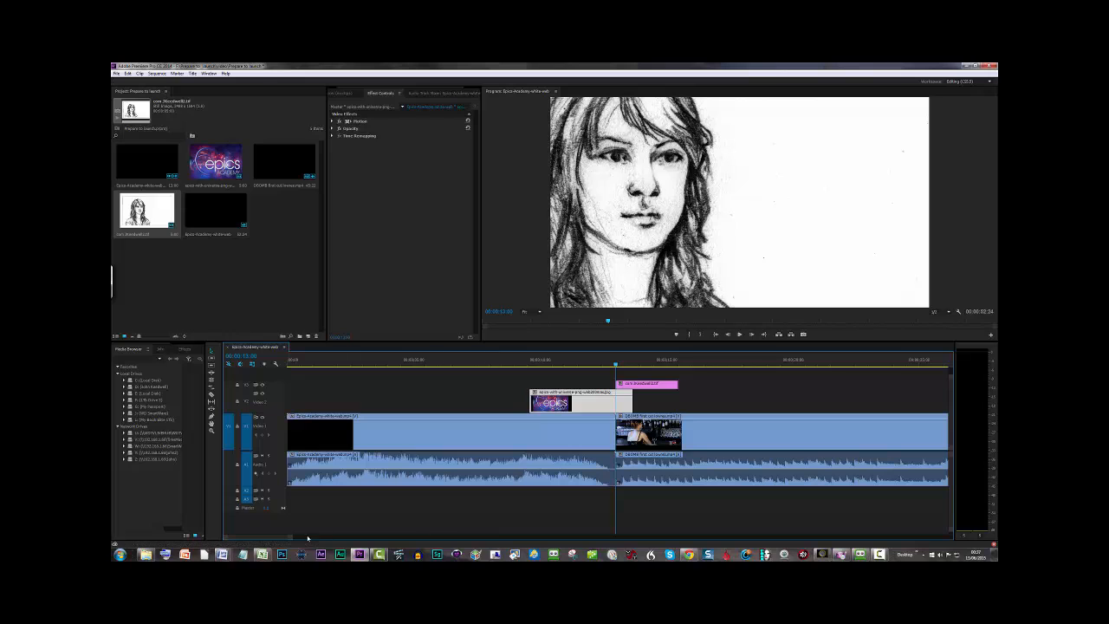
Step: Mark the sequence's Out point near its end, on the closing logo shot
left_click_drag(289, 538, 427, 541)
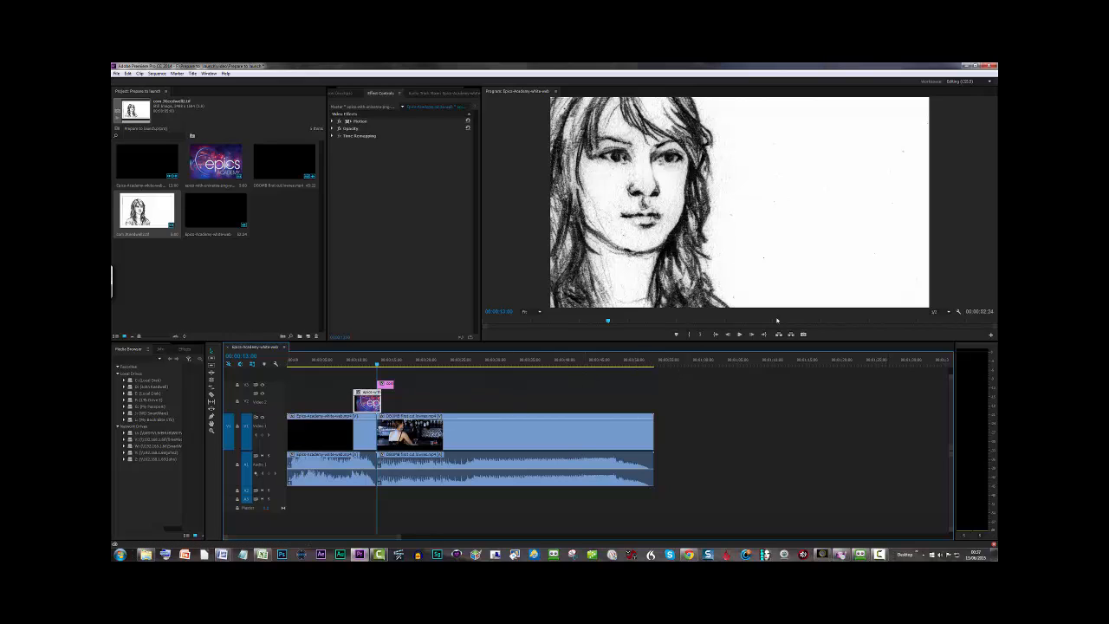
left_click_drag(378, 366, 650, 366)
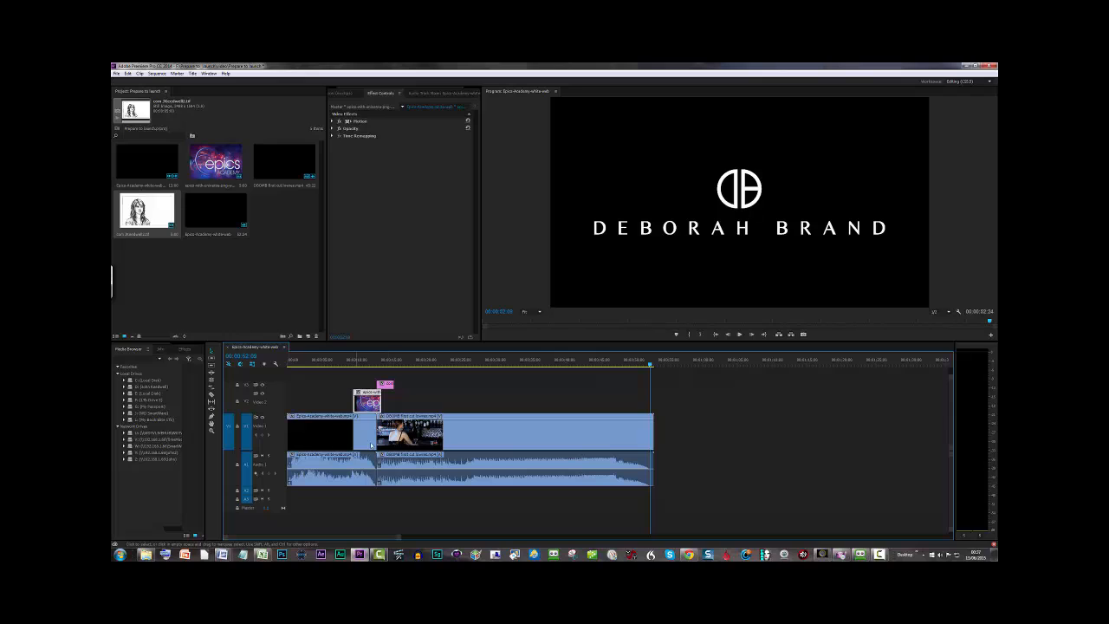
left_click(700, 335)
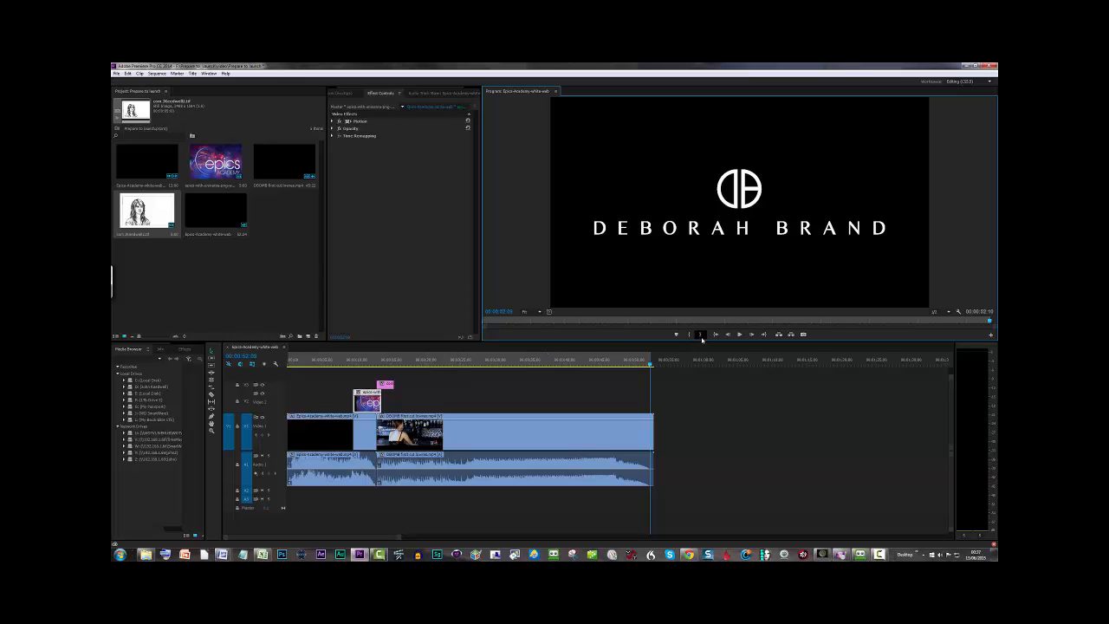
Step: Mark the sequence's In point at about 10 seconds 17 frames, over the Epics image, and scrub forward to about 11 seconds
left_click_drag(651, 364, 406, 367)
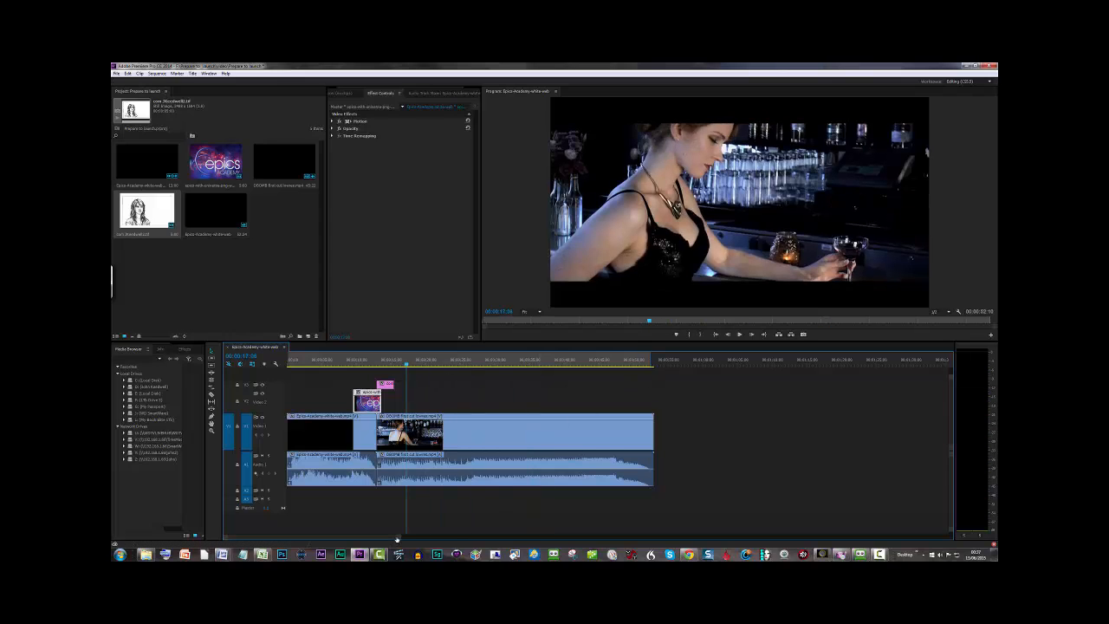
left_click_drag(397, 538, 315, 538)
mouse_move(616, 365)
left_mouse_down()
mouse_move(225, 355)
mouse_move(429, 362)
left_mouse_up()
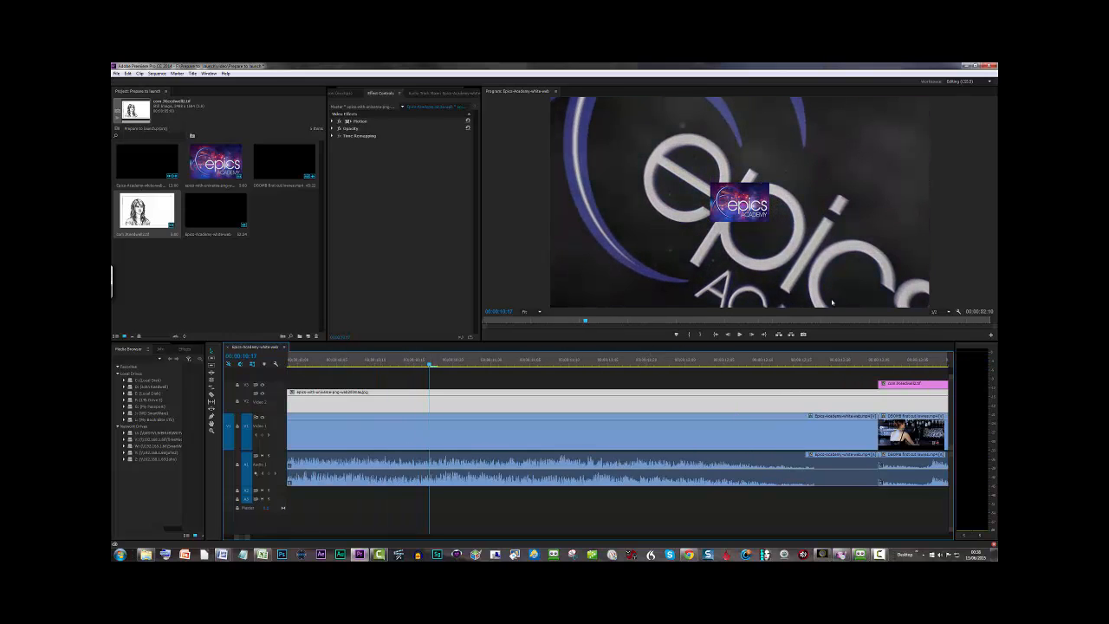
left_click(689, 334)
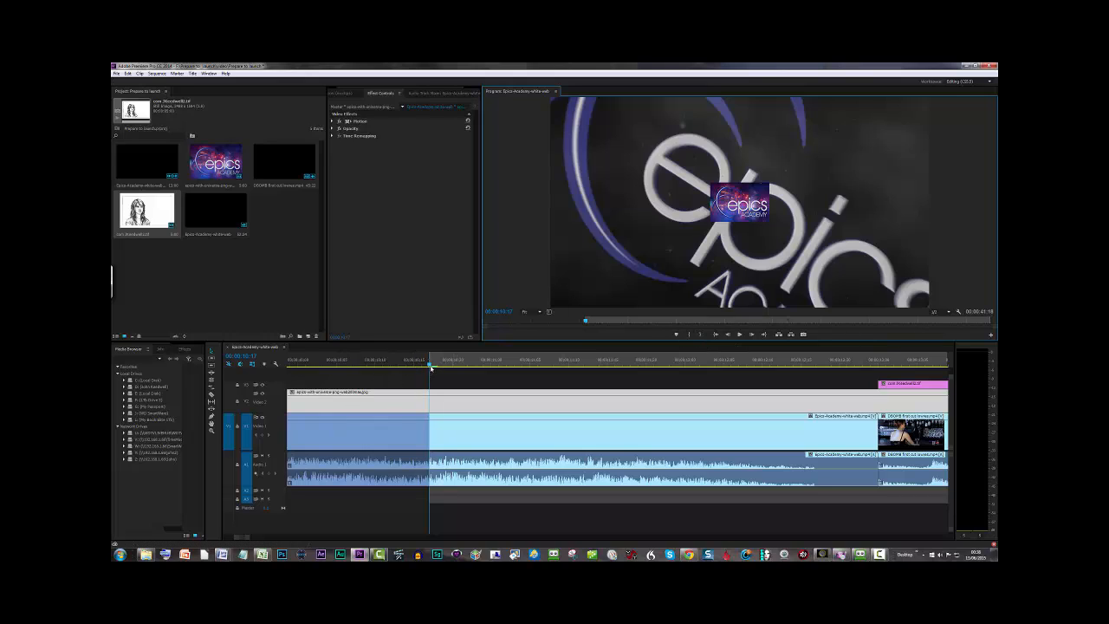
left_click_drag(429, 369, 579, 360)
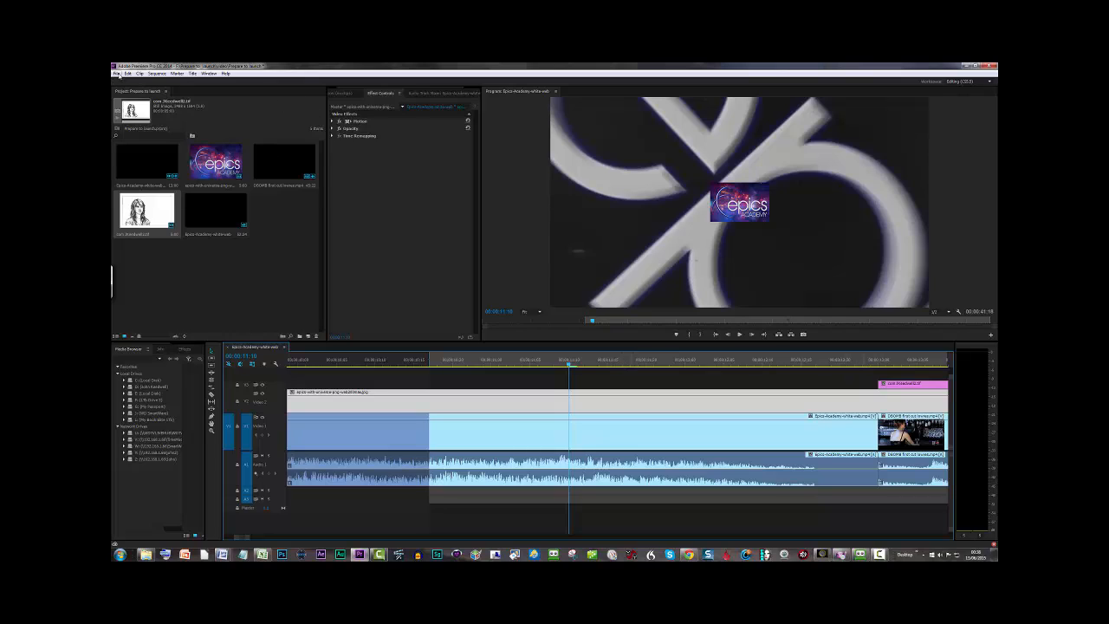
Step: Open the media export settings for the marked range of the sequence
left_click(127, 72)
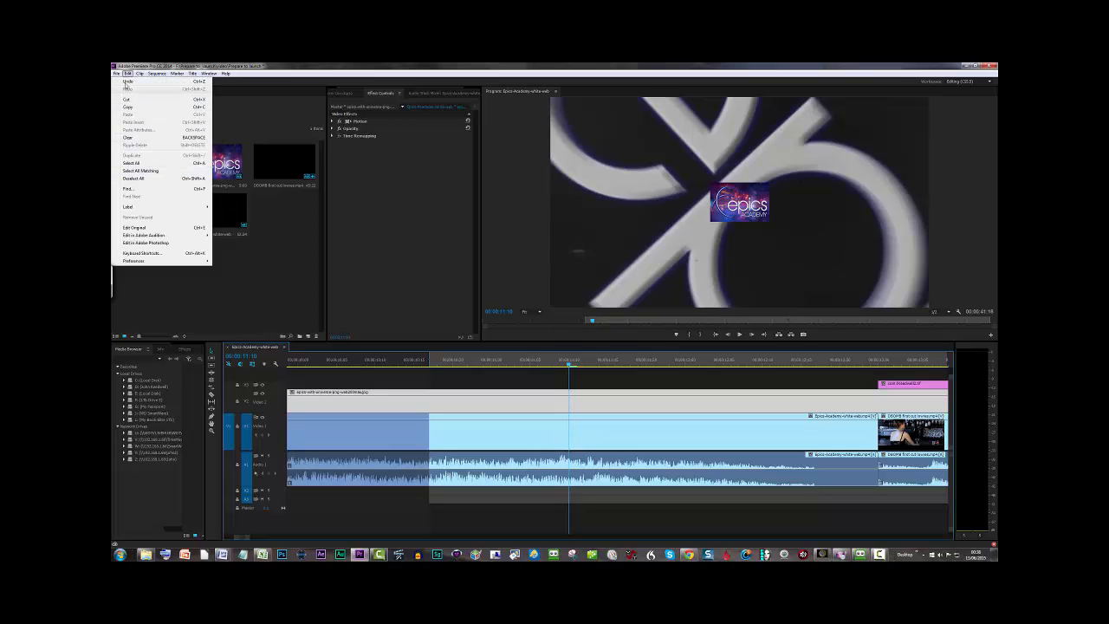
mouse_move(116, 74)
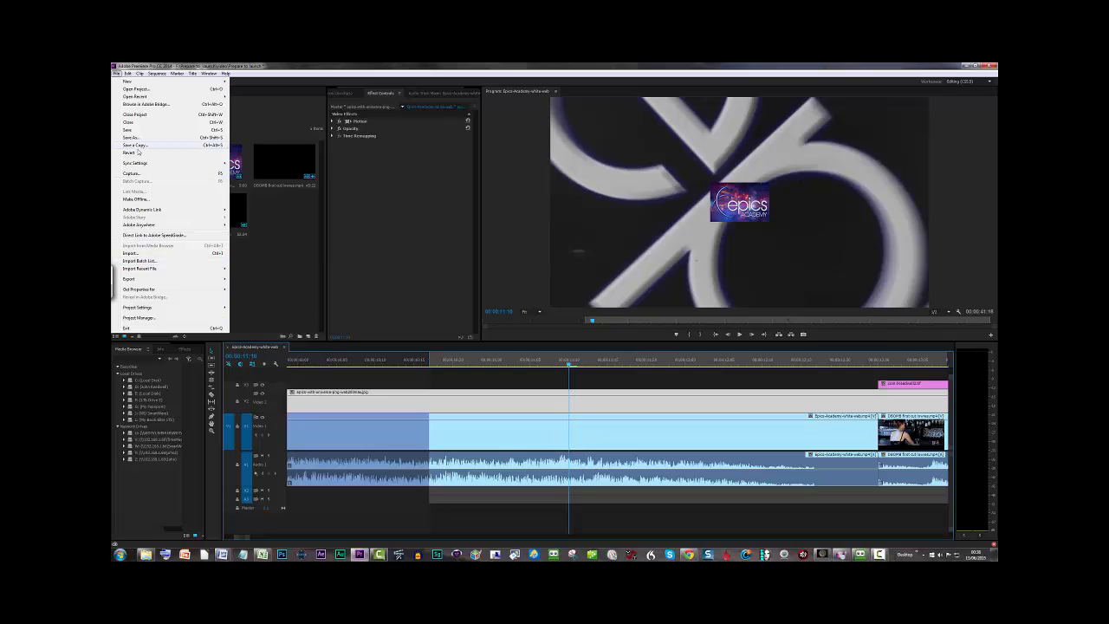
mouse_move(128, 282)
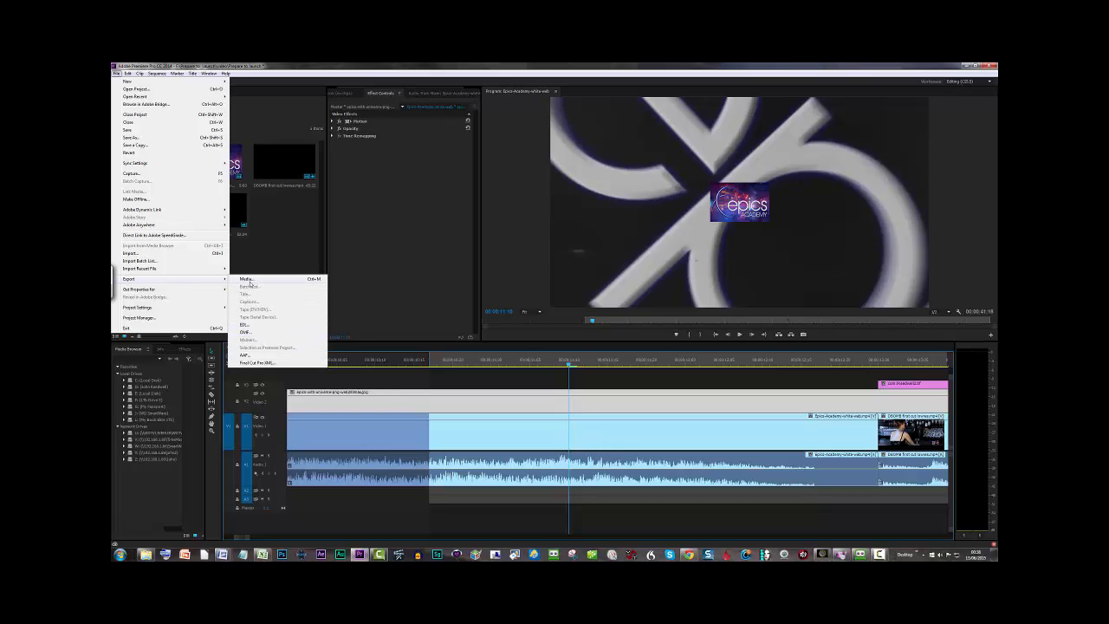
left_click(254, 280)
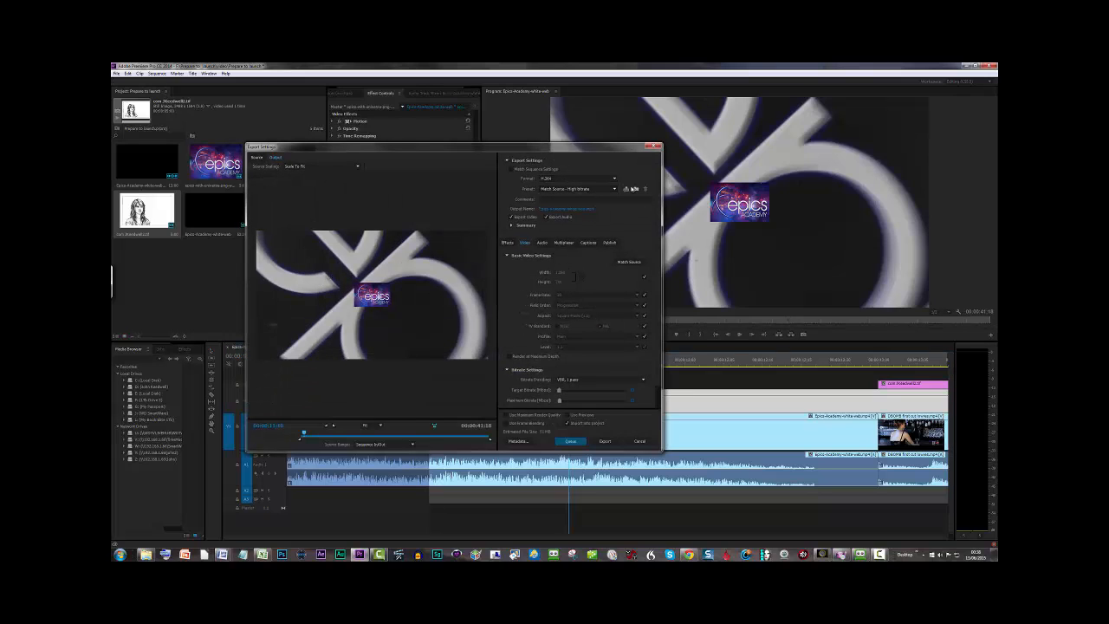
Step: Review the available export formats and presets, keeping H.264 and Match Source - High bitrate
left_click(617, 179)
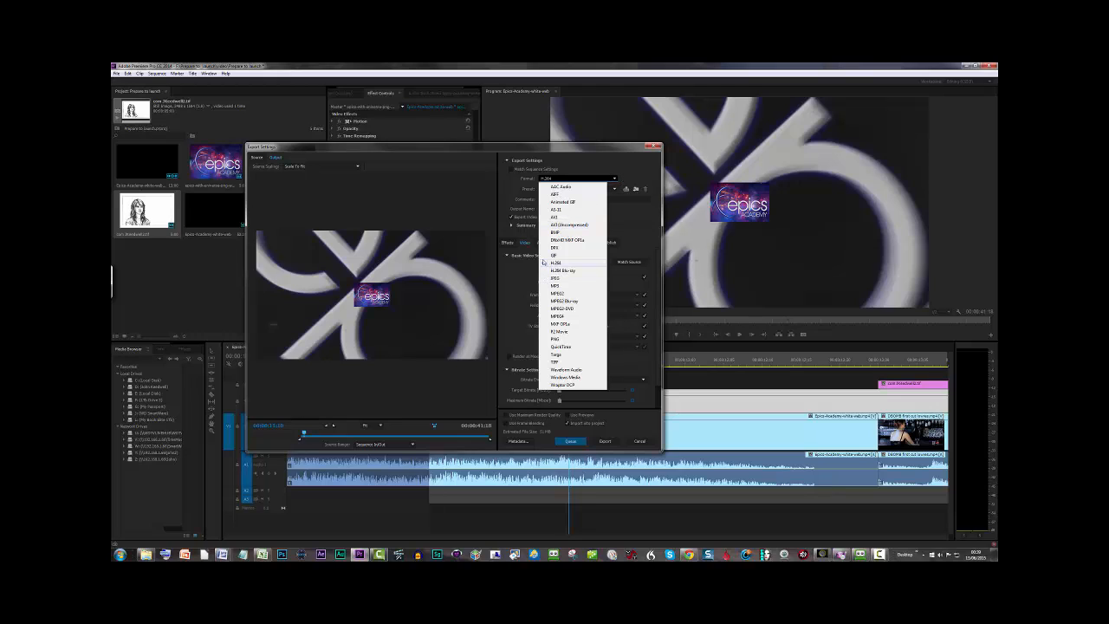
left_click(609, 166)
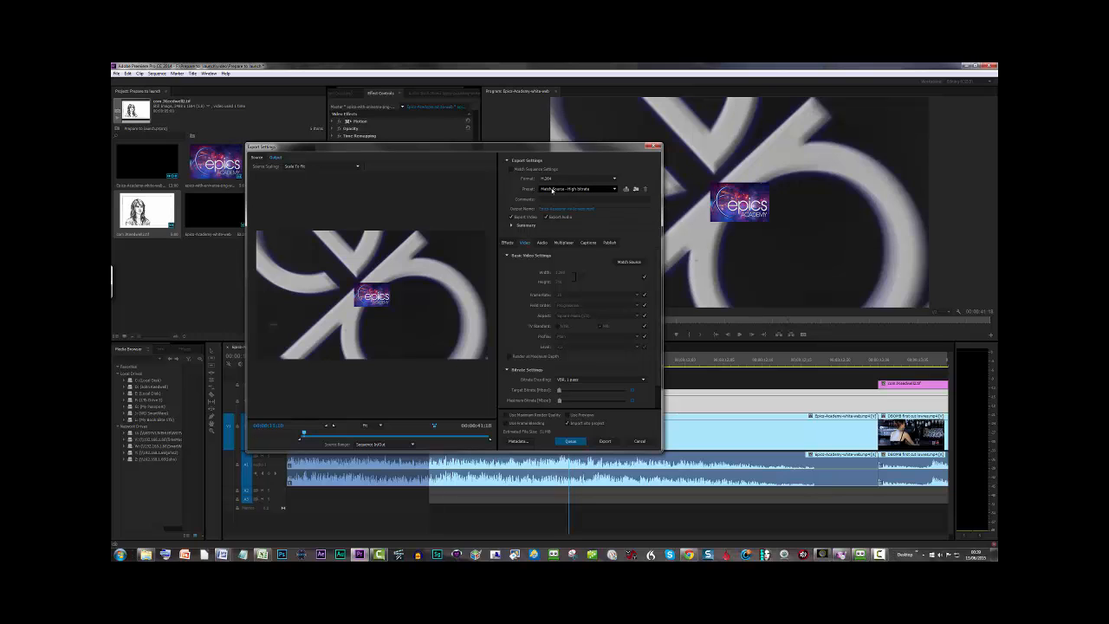
left_click(613, 189)
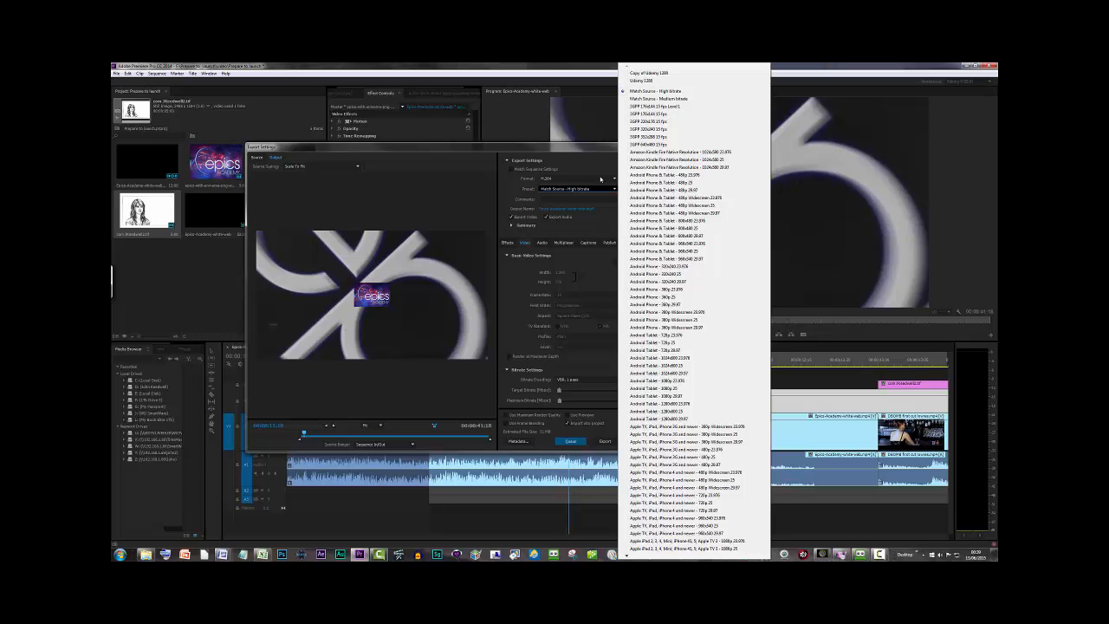
left_click(596, 156)
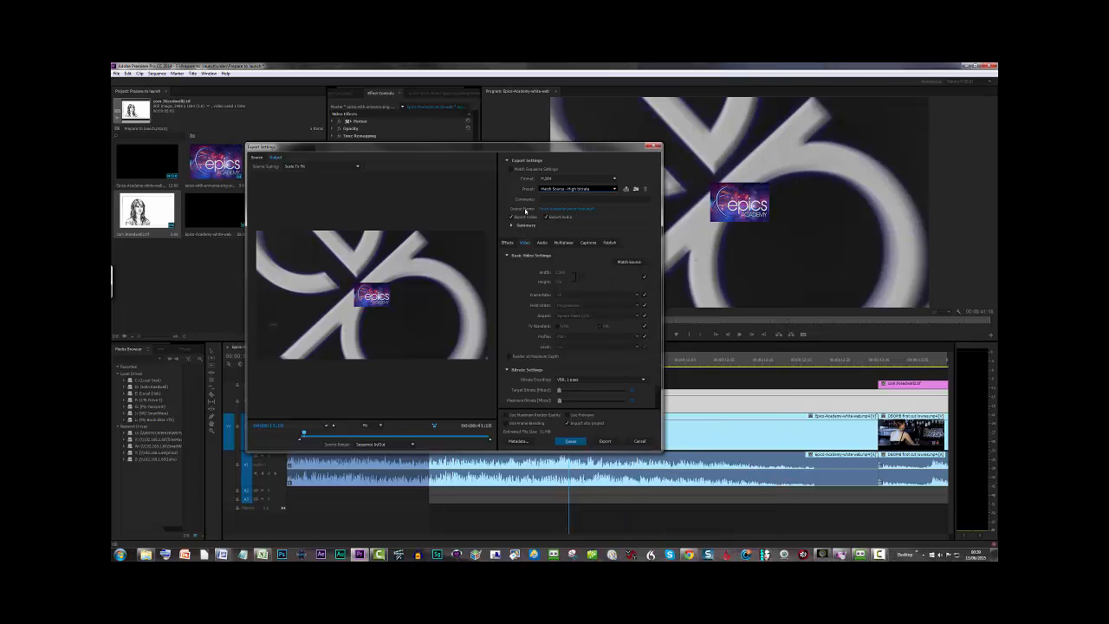
Step: Browse Local Disk (E:) as a save location for the exported file, closing the browser without saving a new output name
left_click(556, 210)
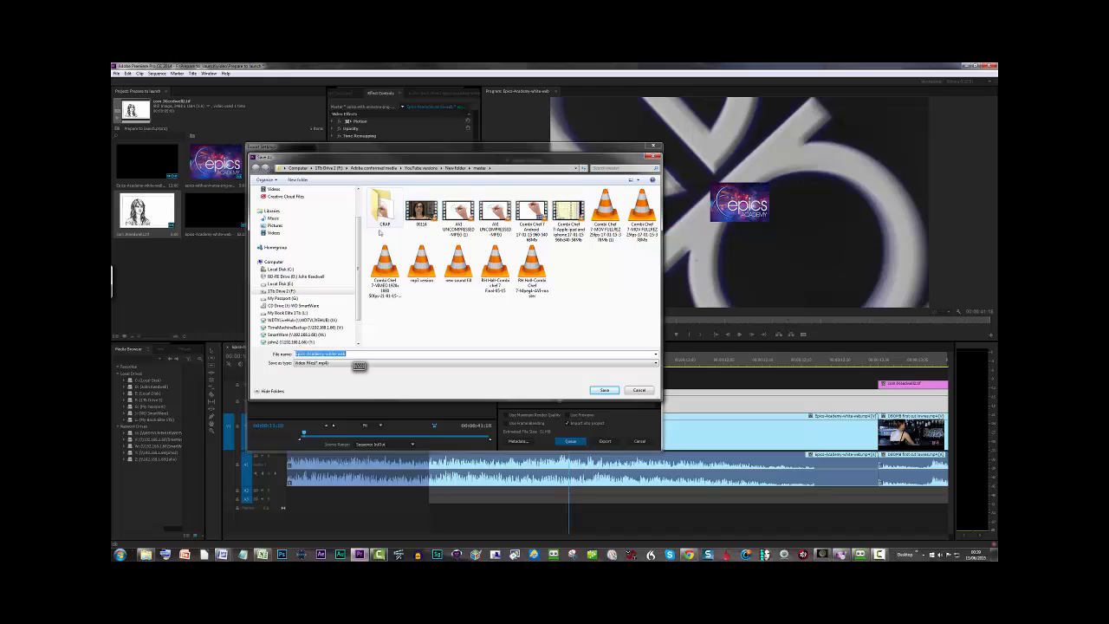
left_click(283, 284)
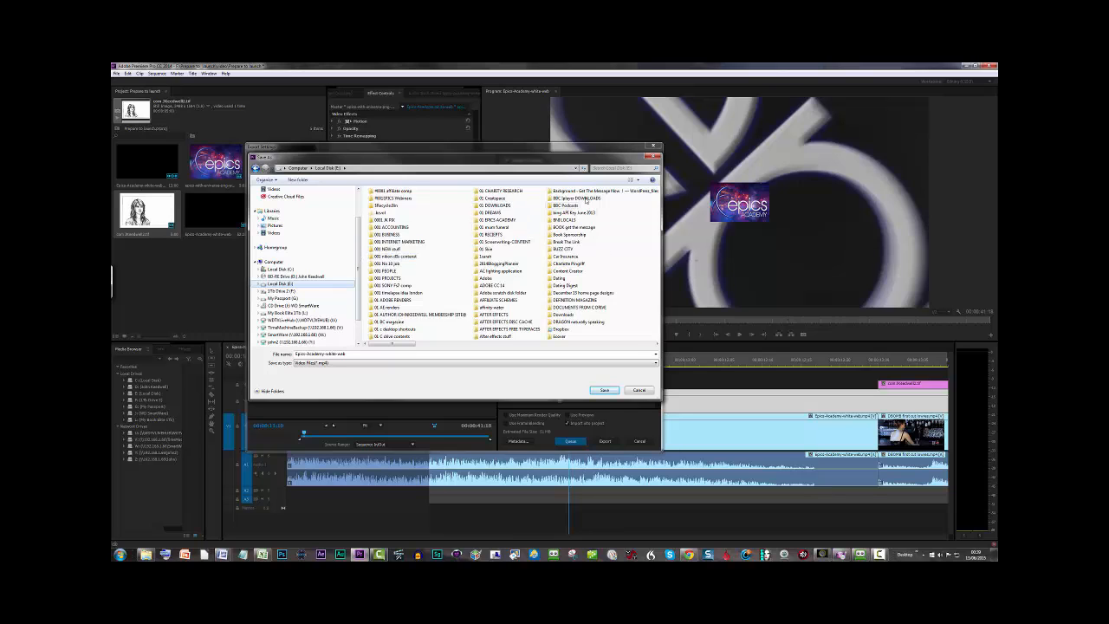
left_click(655, 158)
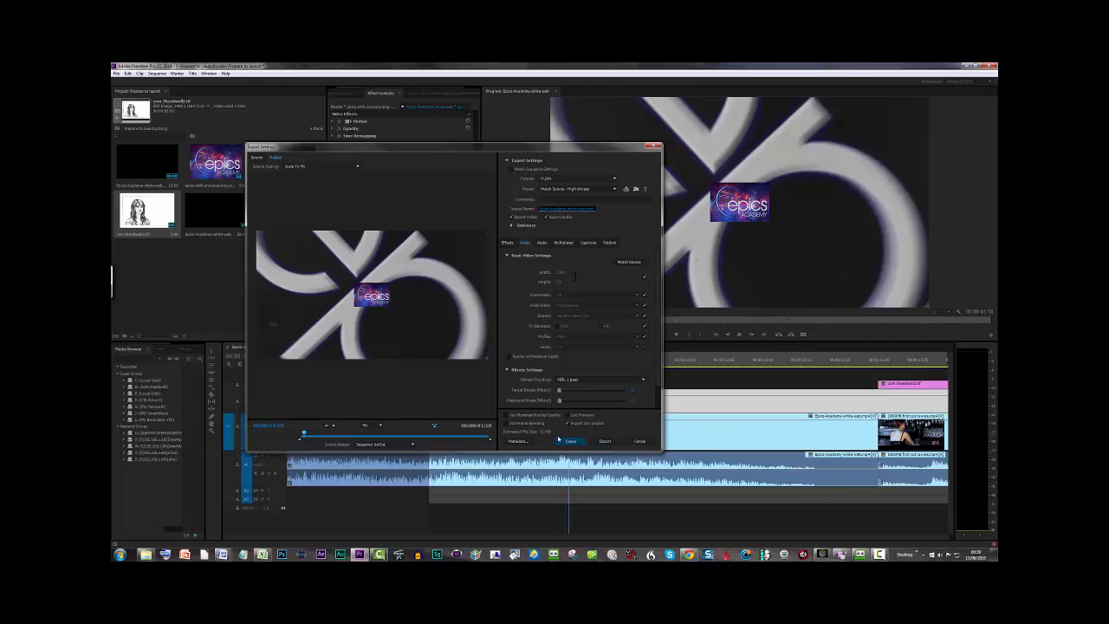
left_click(563, 437)
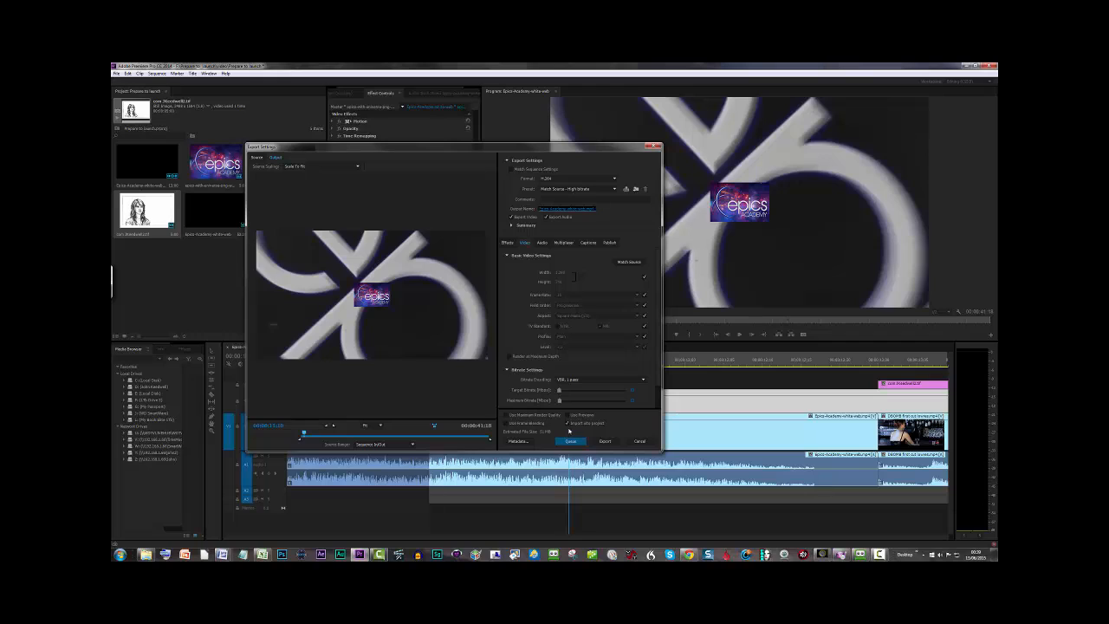